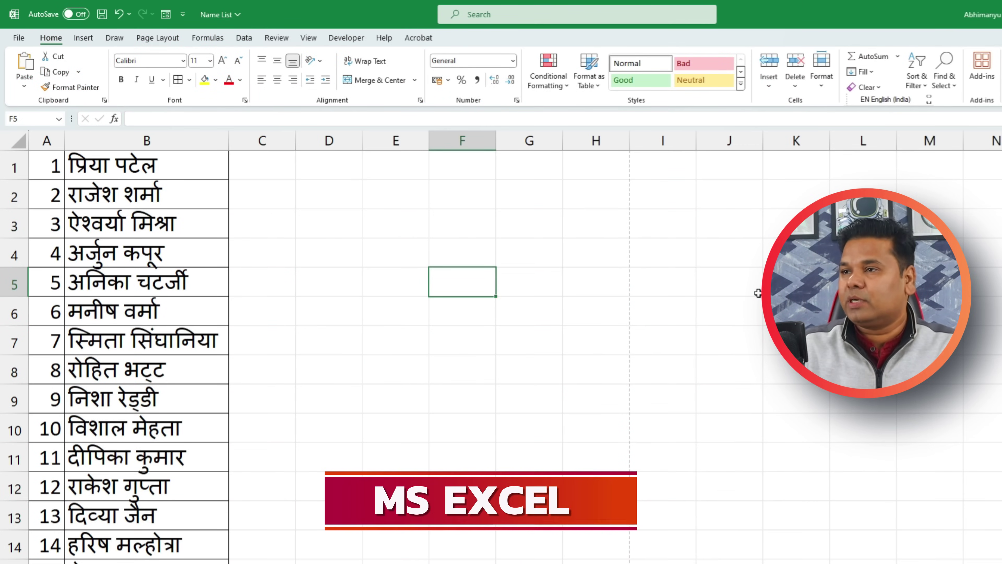
Scroll through the Hindi meeting letter and select the dotted name line at its top
scroll(307, 293, "down", 4)
scroll(307, 294, "up", 2)
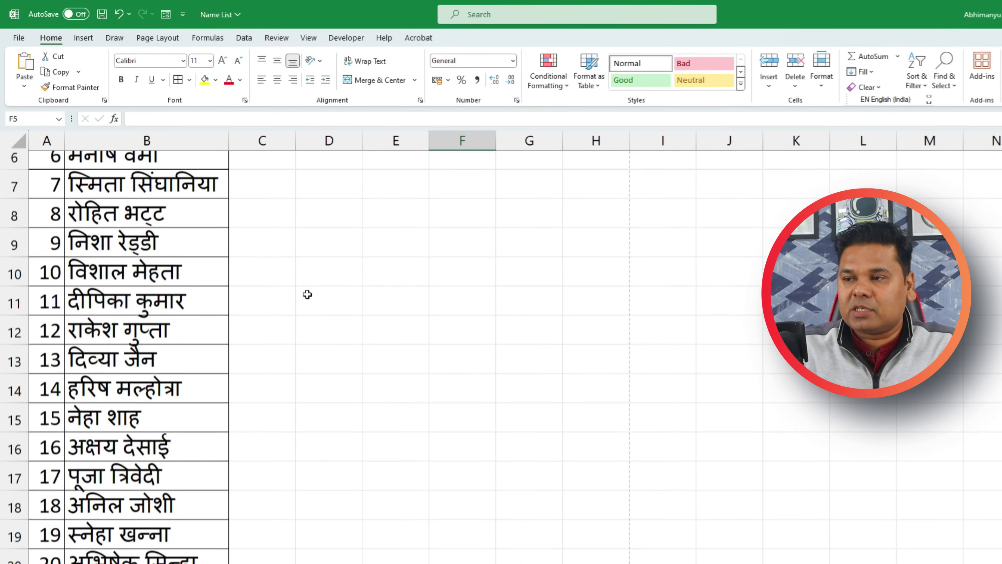
scroll(306, 293, "up", 2)
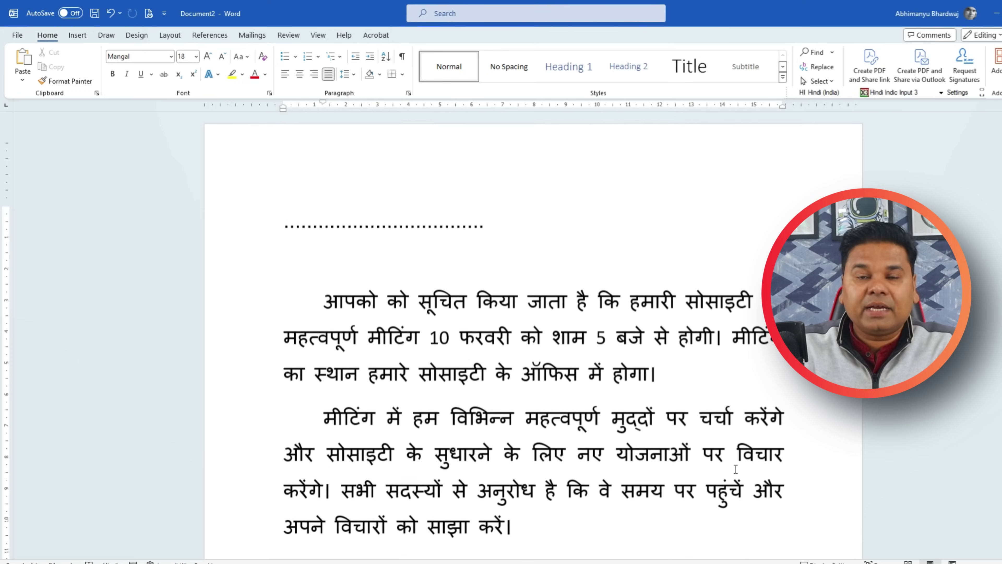
scroll(338, 329, "down", 3)
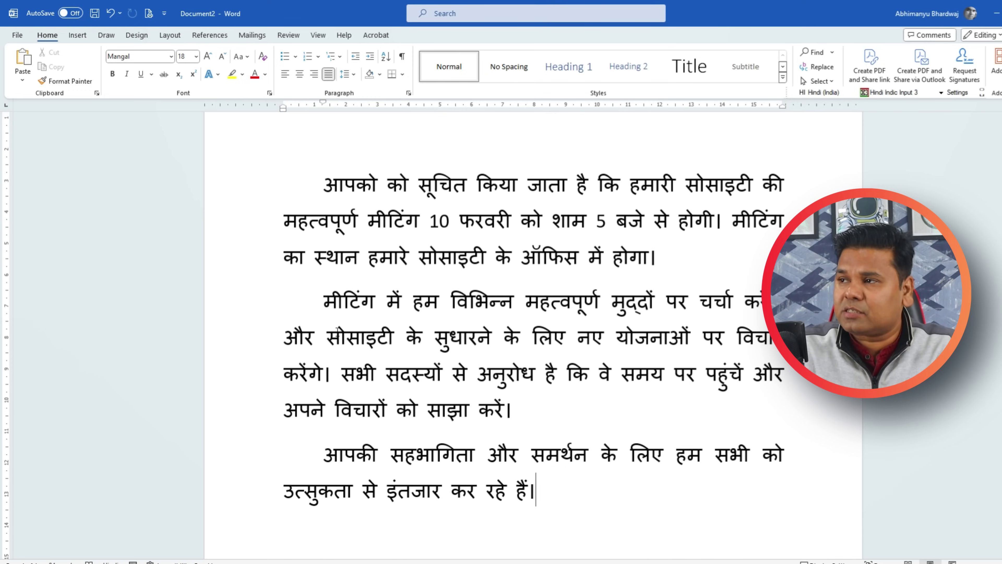
scroll(336, 330, "up", 3)
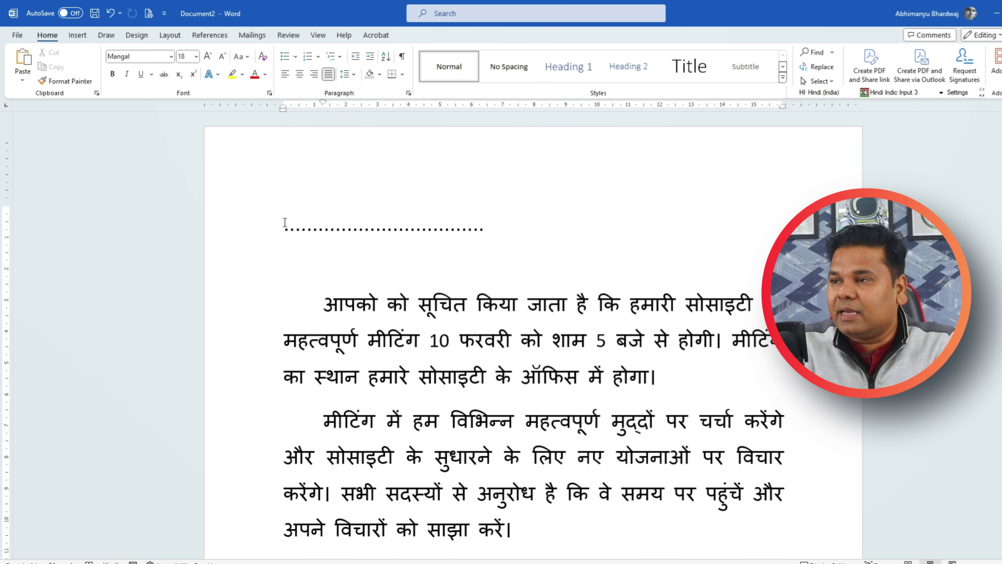
left_click_drag(285, 225, 548, 235)
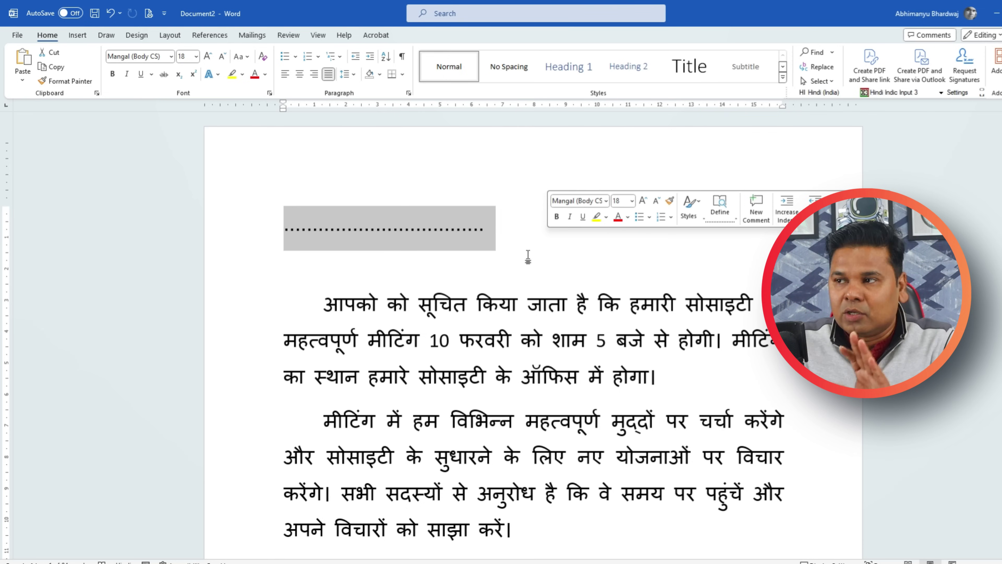
Switch to the Name List workbook and review the numbered names in columns A and B
left_click(467, 230)
left_click(715, 560)
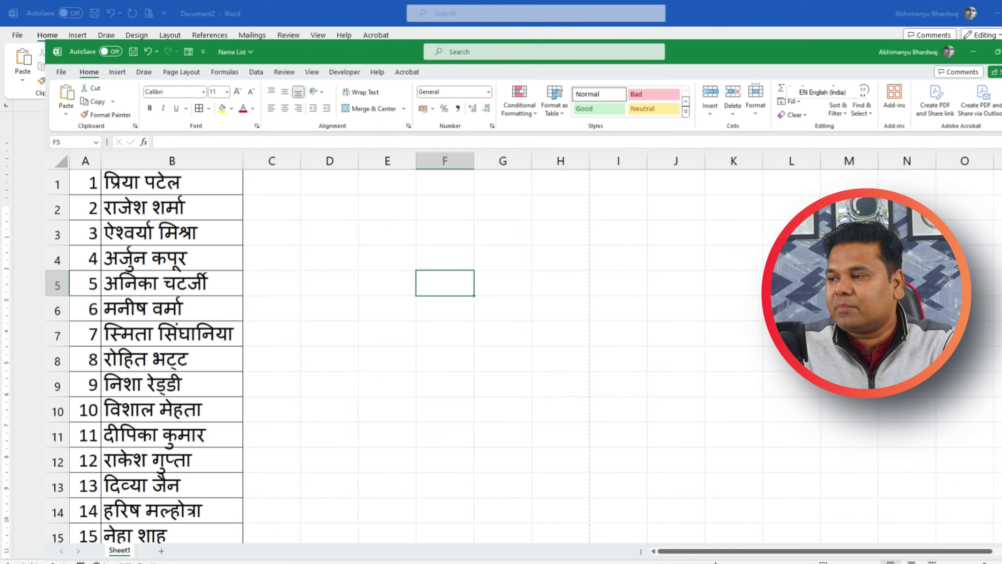
left_click(373, 318)
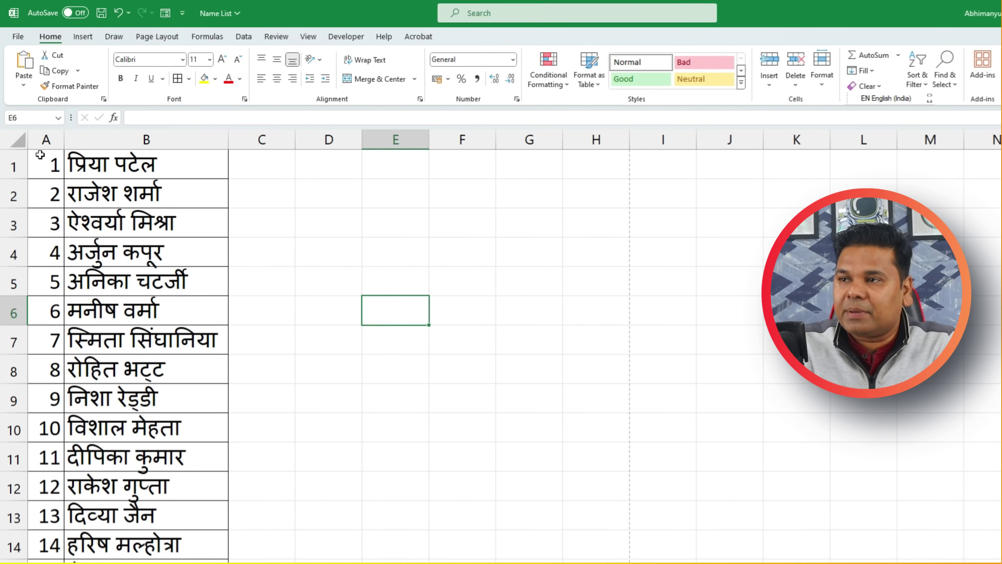
left_click_drag(40, 155, 159, 458)
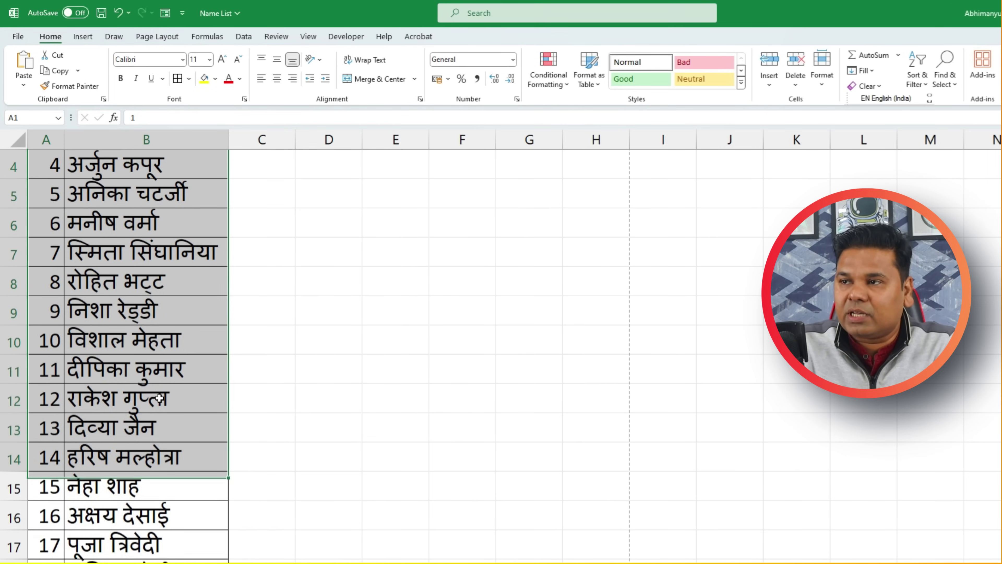
scroll(159, 399, "up", 1)
left_click(352, 309)
left_click(45, 161)
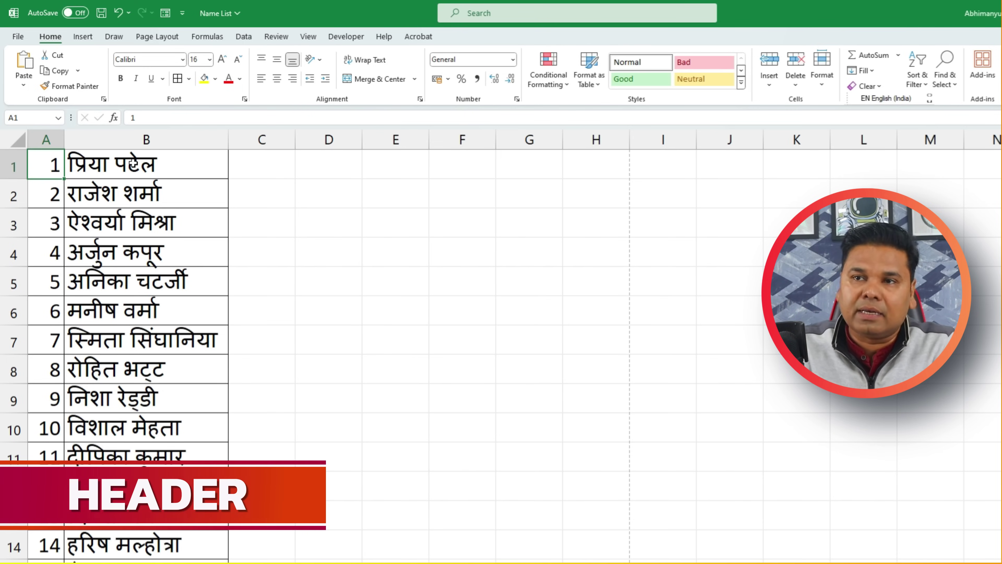
Insert a blank row 1, enter the heading 'Name' in B1, and save the workbook
right_click(23, 161)
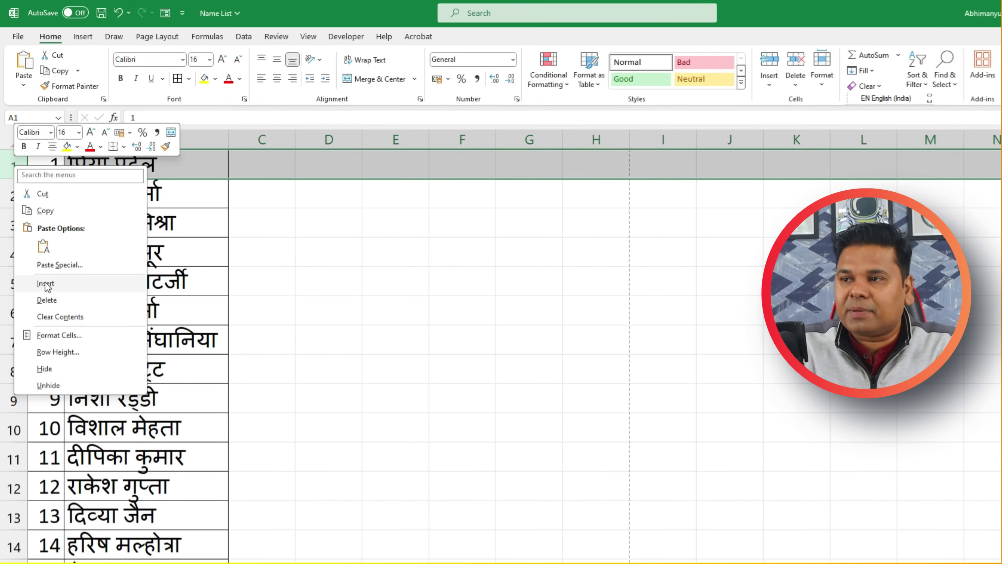
left_click(44, 281)
double_click(113, 167)
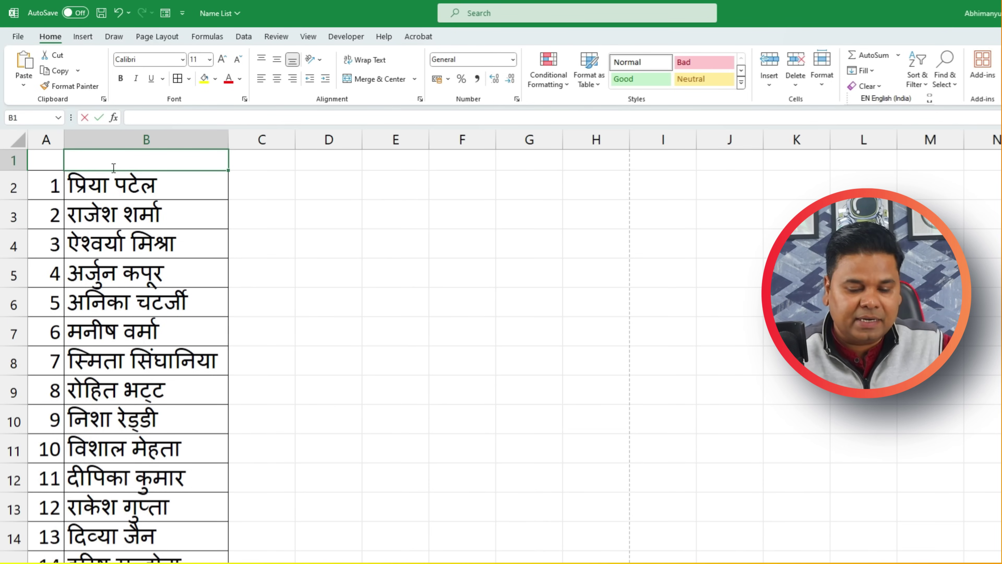
type("Name")
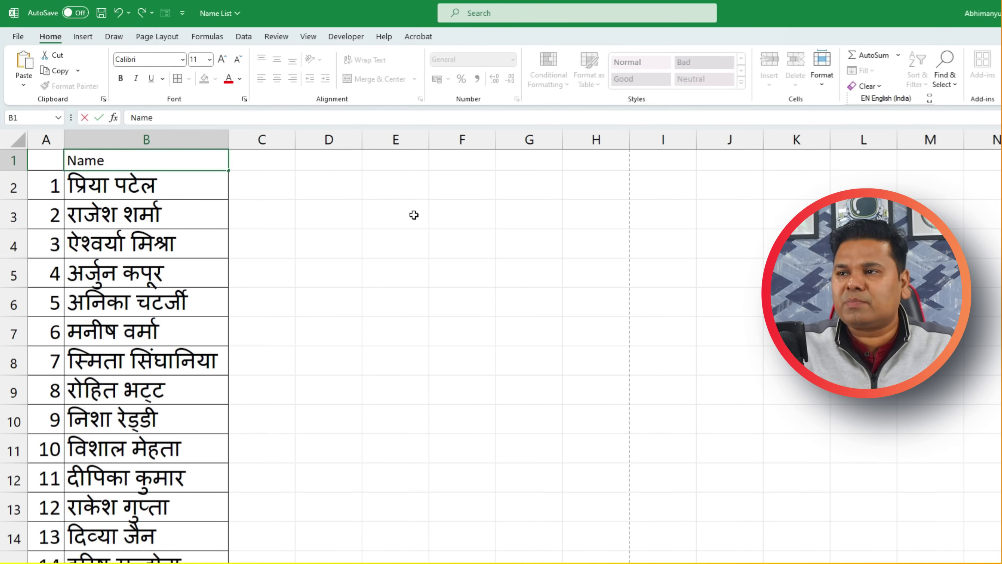
left_click(369, 294)
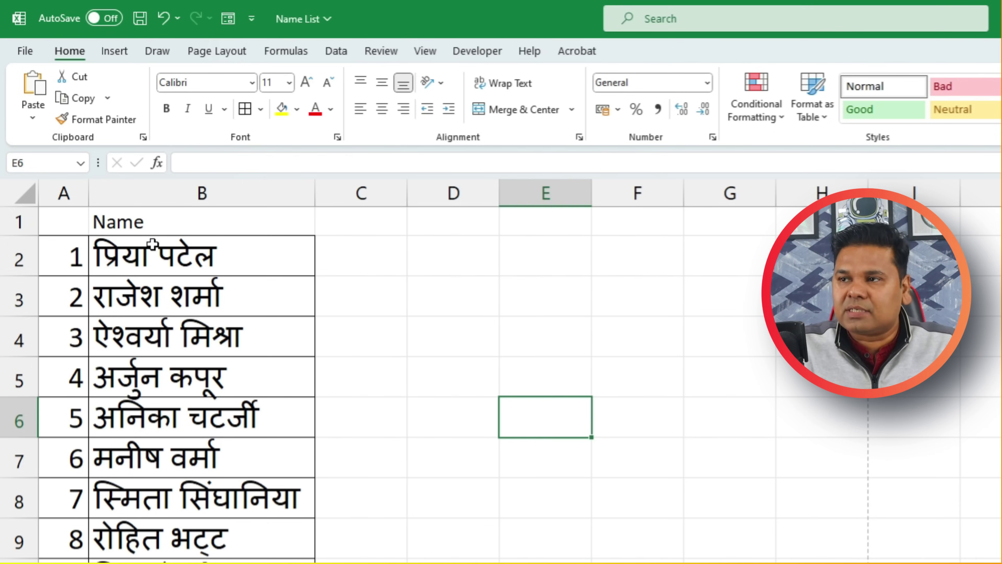
left_click_drag(142, 221, 171, 335)
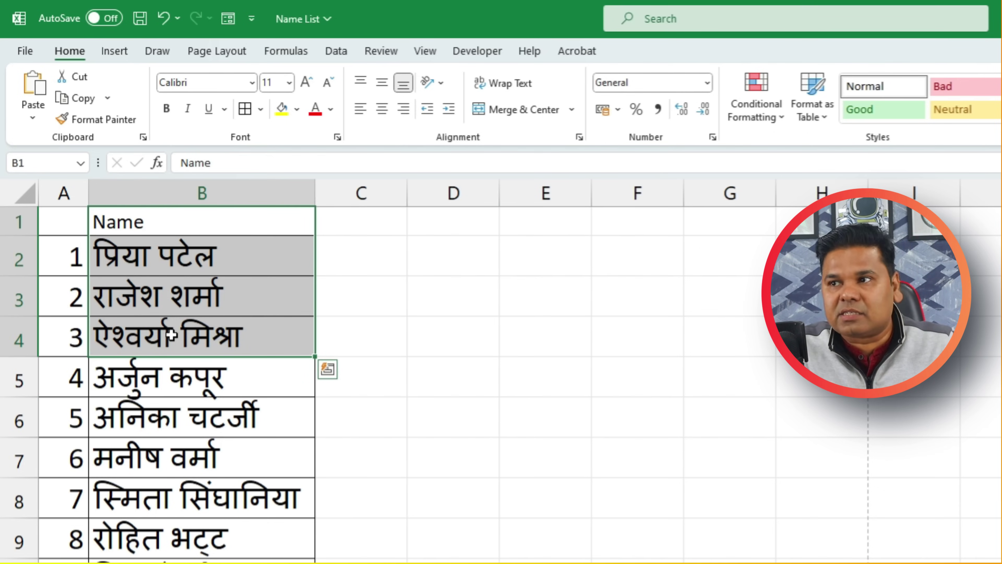
left_click(488, 347)
left_click(201, 223)
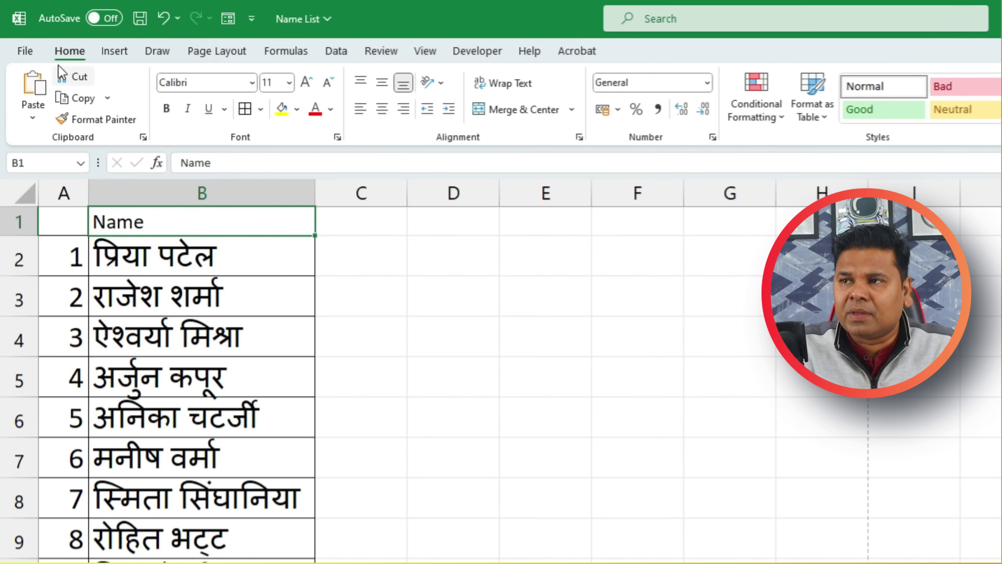
left_click(140, 18)
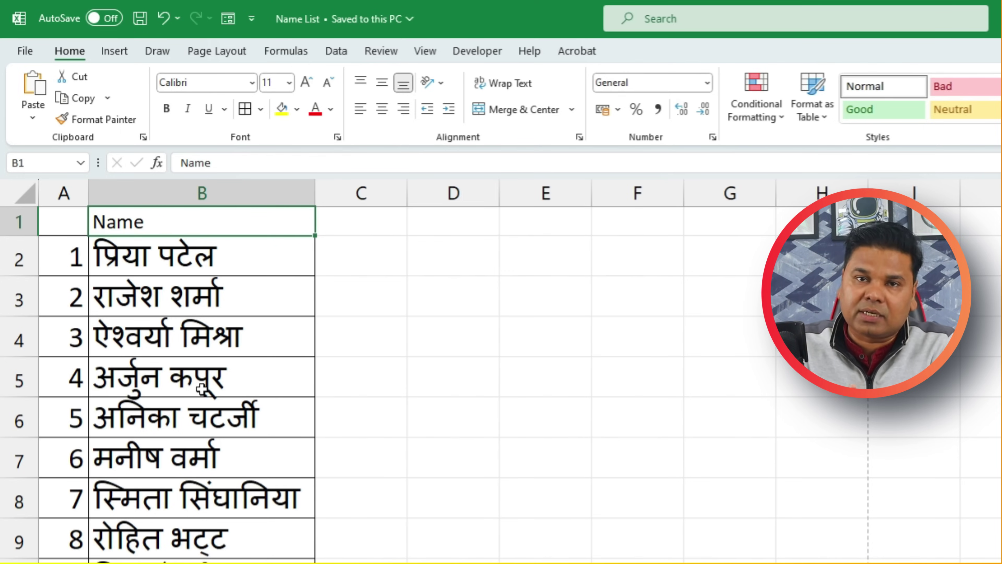
Check through Save As that Name List sits in D:\word 2, cancel, and return to Word
left_click(25, 51)
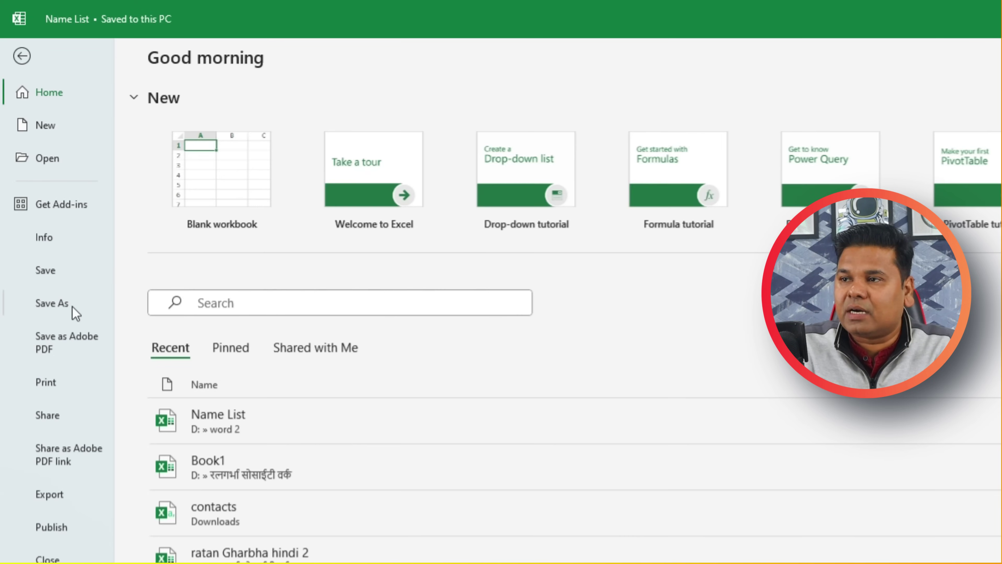
left_click(72, 307)
left_click(278, 329)
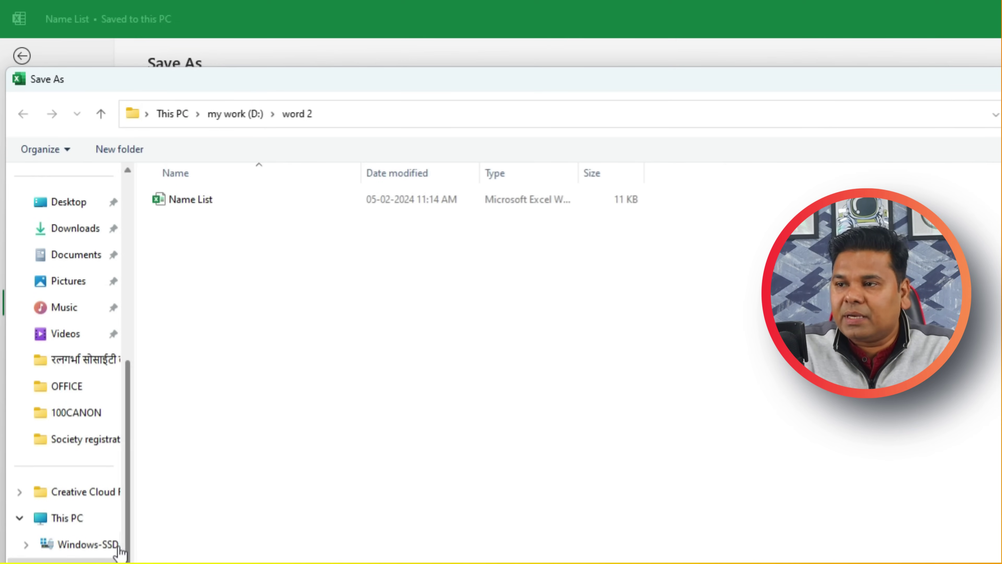
left_click(78, 560)
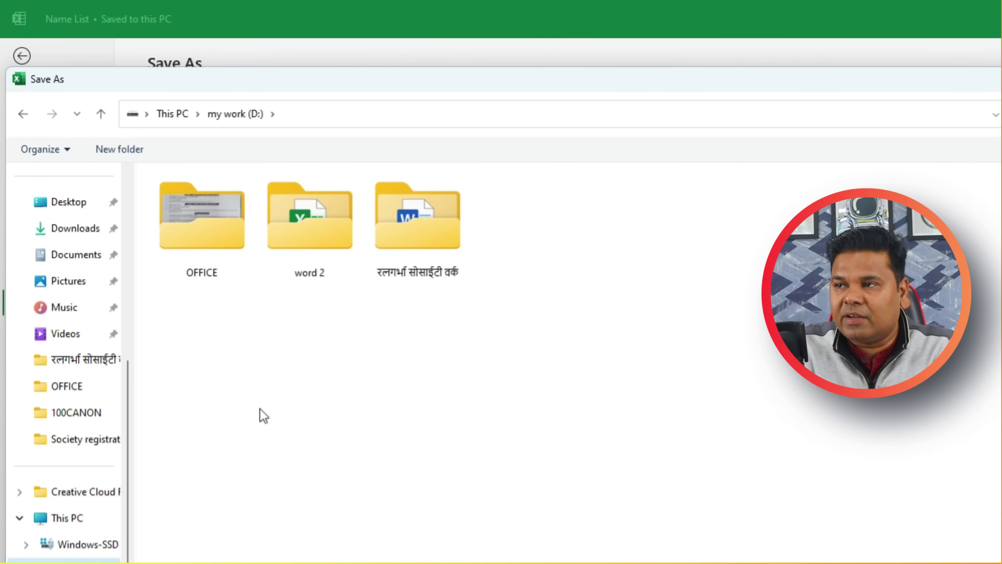
left_click(328, 213)
double_click(327, 212)
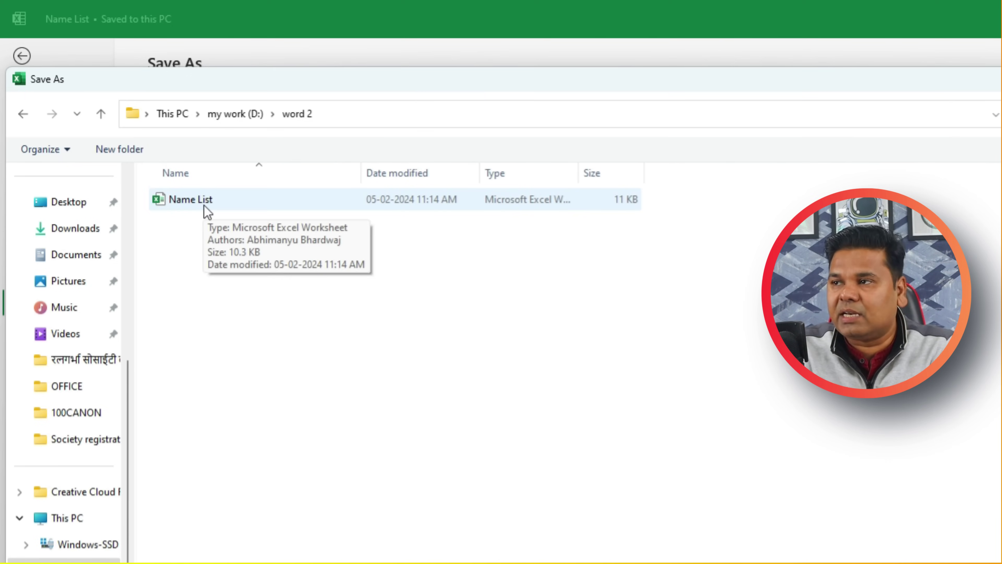
key("Escape")
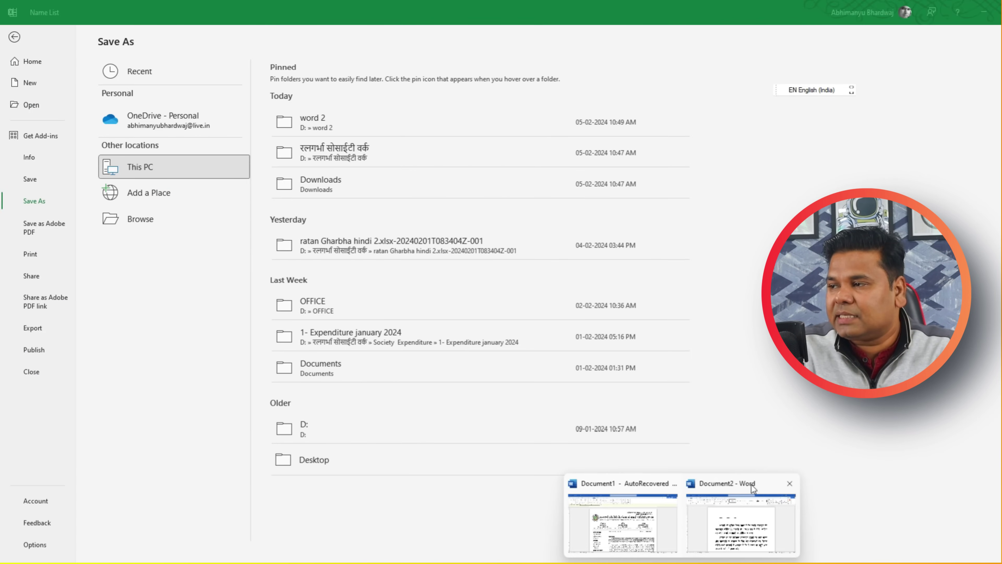
left_click(752, 487)
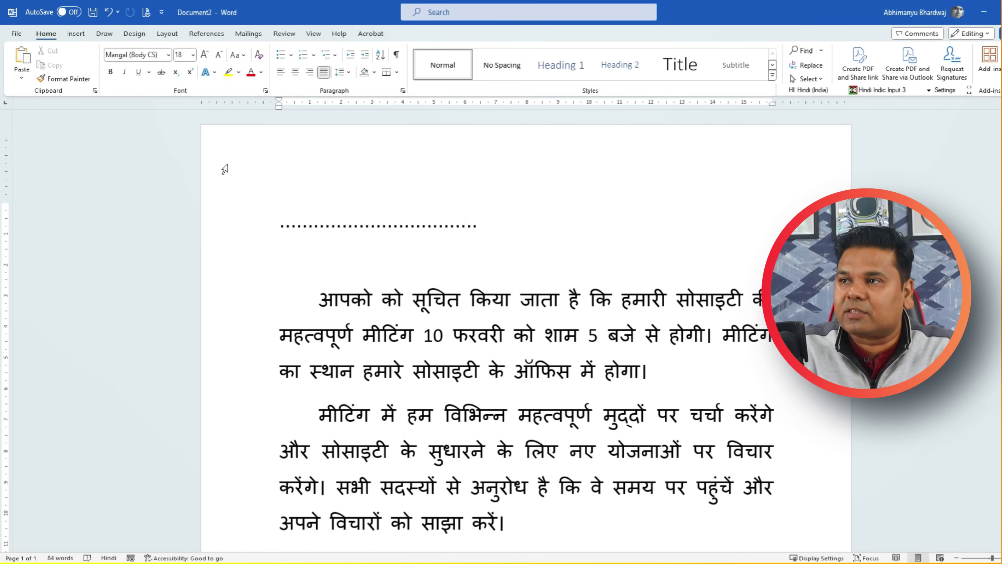
left_click(146, 14)
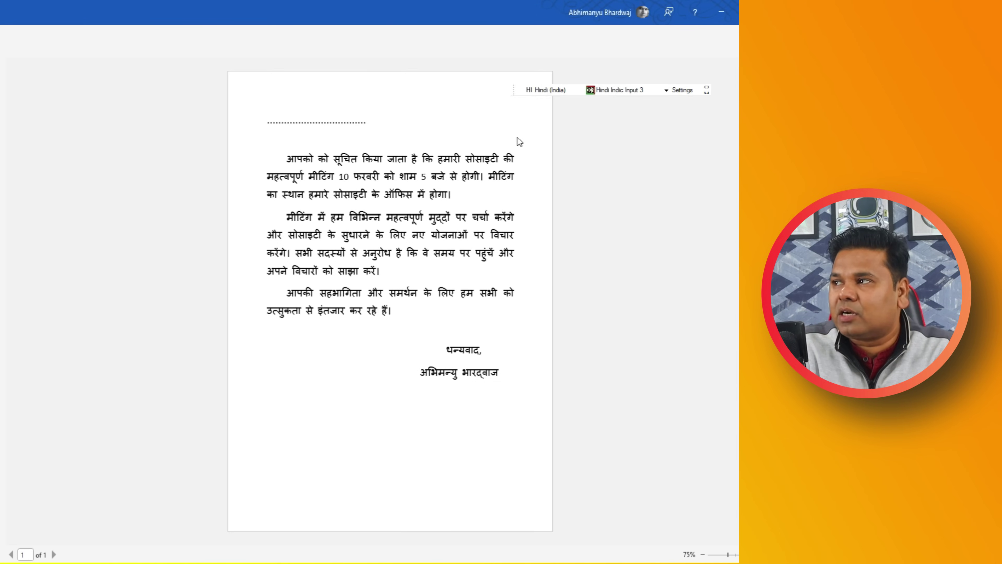
left_click(517, 91)
left_click(516, 89)
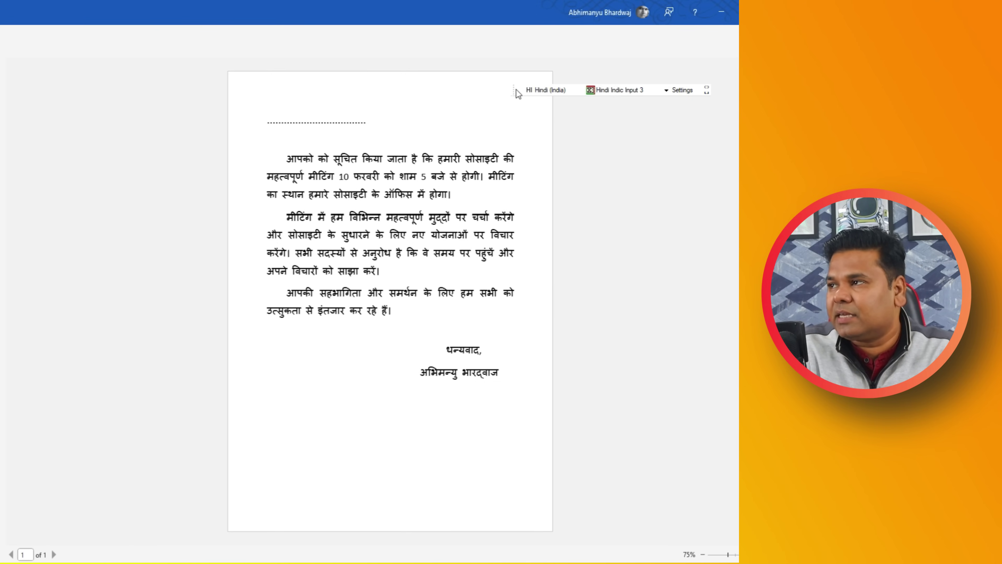
left_click_drag(513, 90, 555, 54)
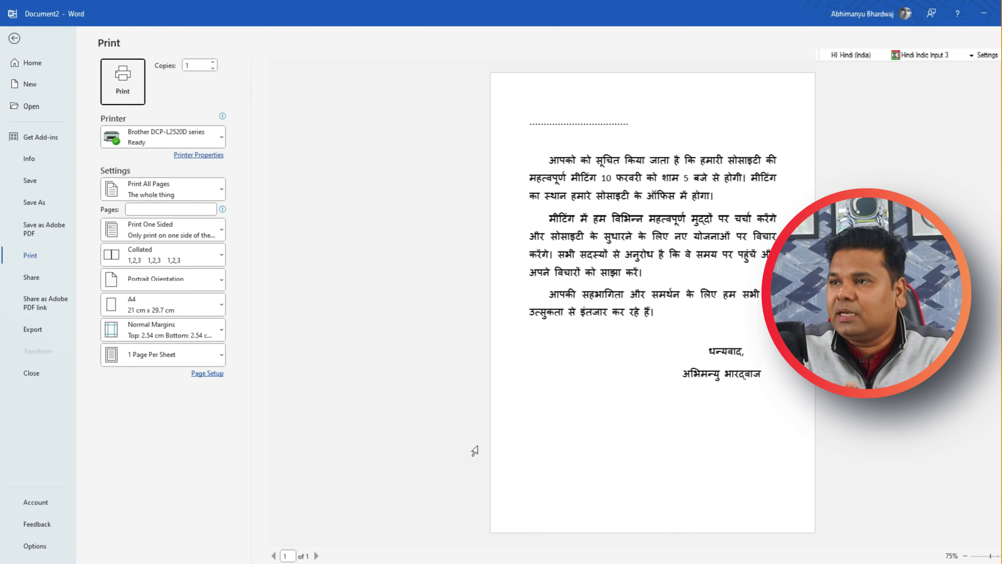
left_click(15, 38)
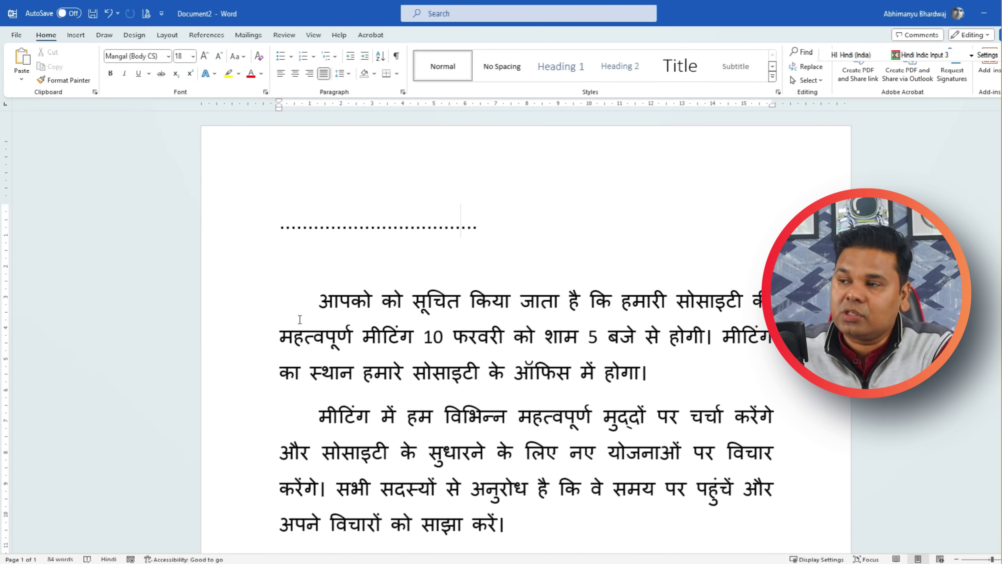
Delete the dotted placeholder line, then open Select Recipients on the Mailings tab
triple_click(347, 228)
key("Delete")
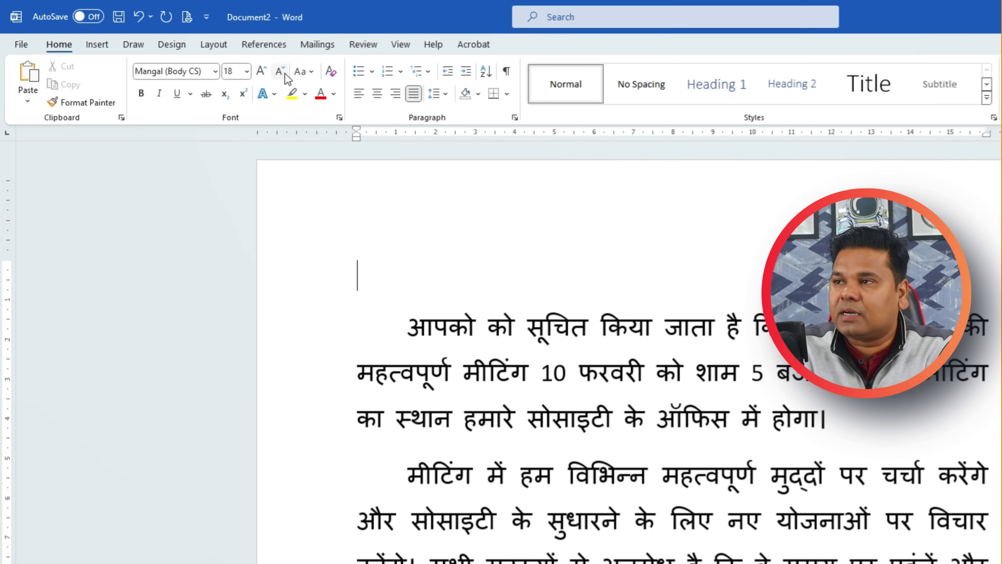
left_click(332, 43)
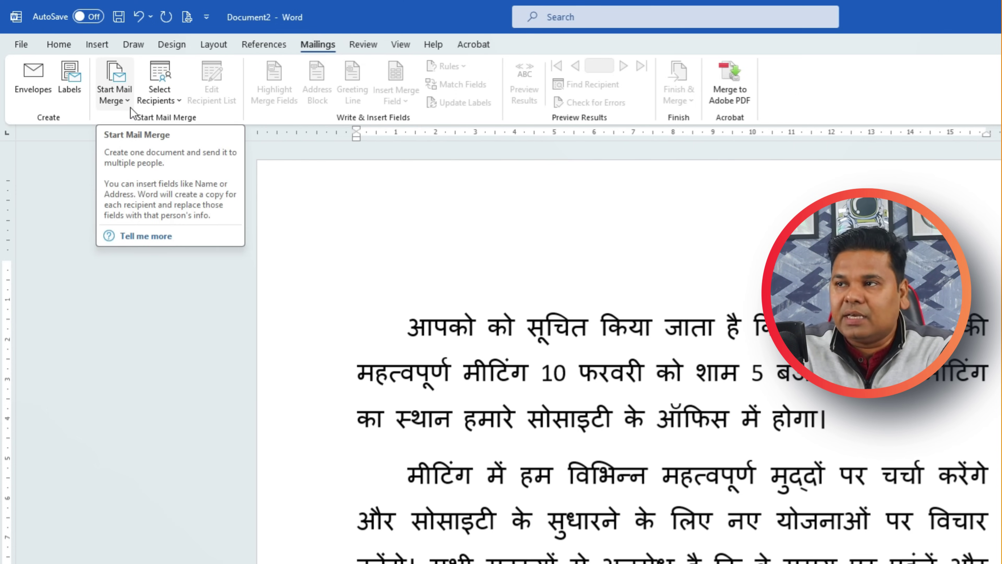
left_click(173, 102)
left_click(166, 103)
left_click(166, 102)
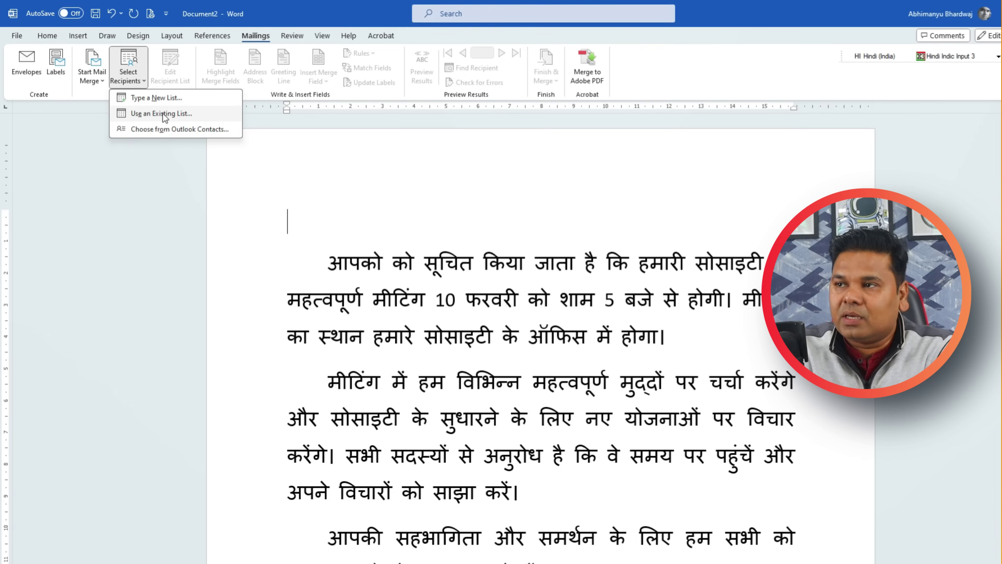
Use D:\word 2\Name List, table Sheet1$ with first row as headers, as the recipient list
left_click(203, 141)
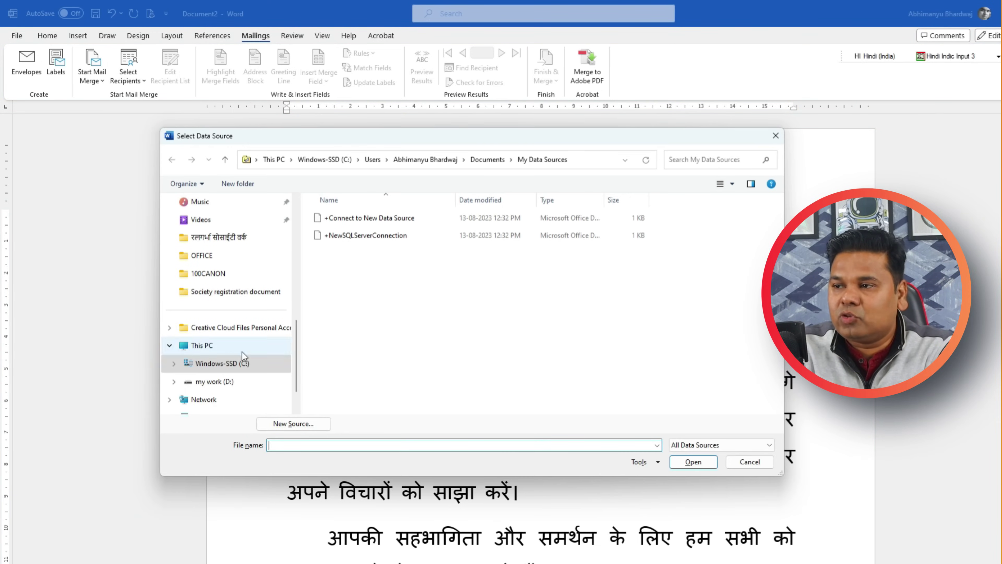
left_click(257, 383)
double_click(436, 234)
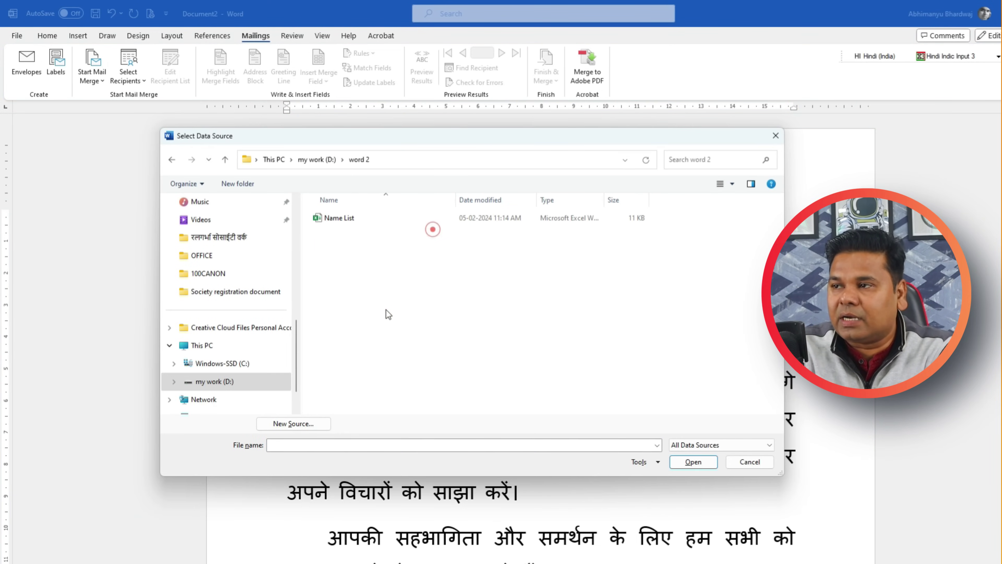
left_click(333, 221)
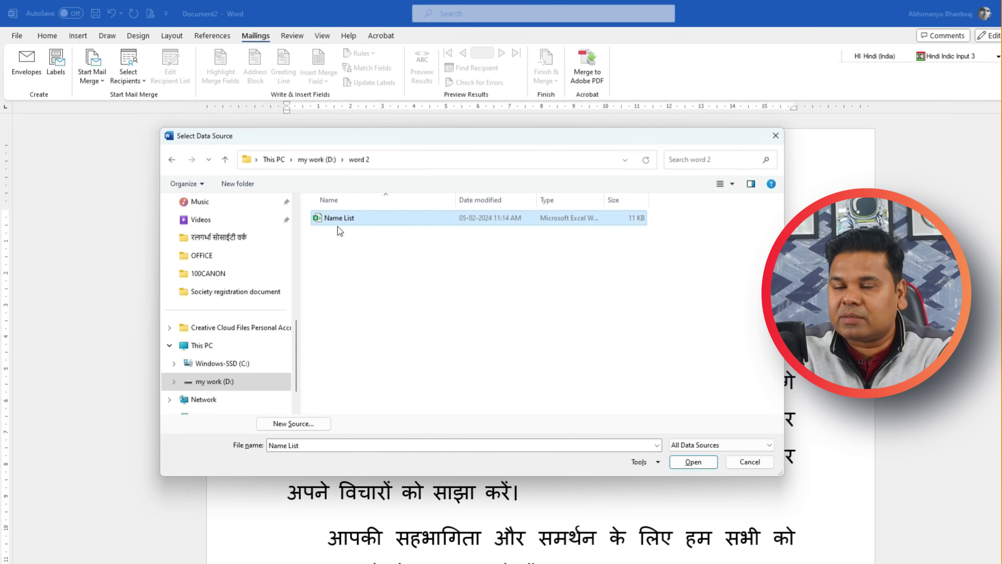
left_click(694, 462)
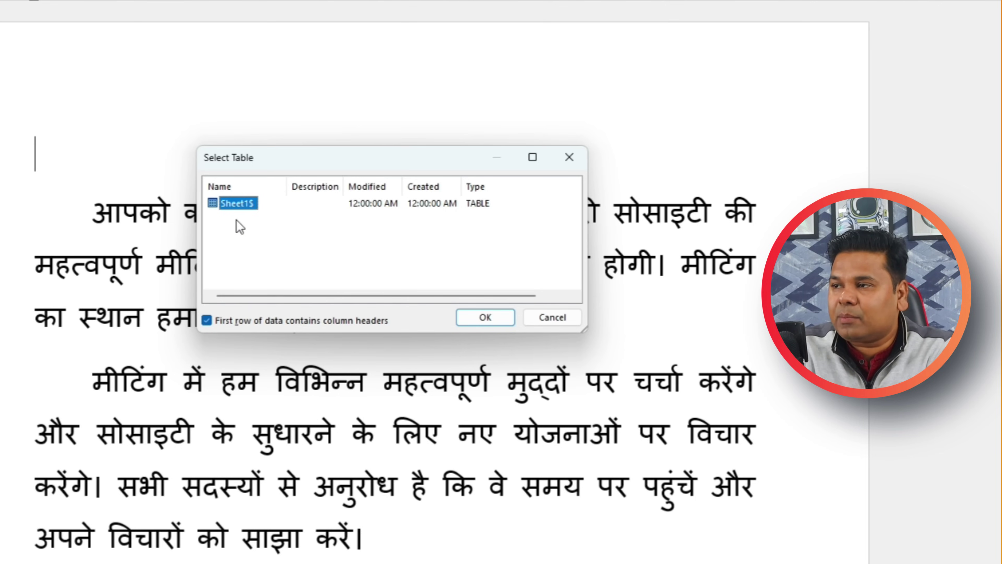
left_click(284, 163)
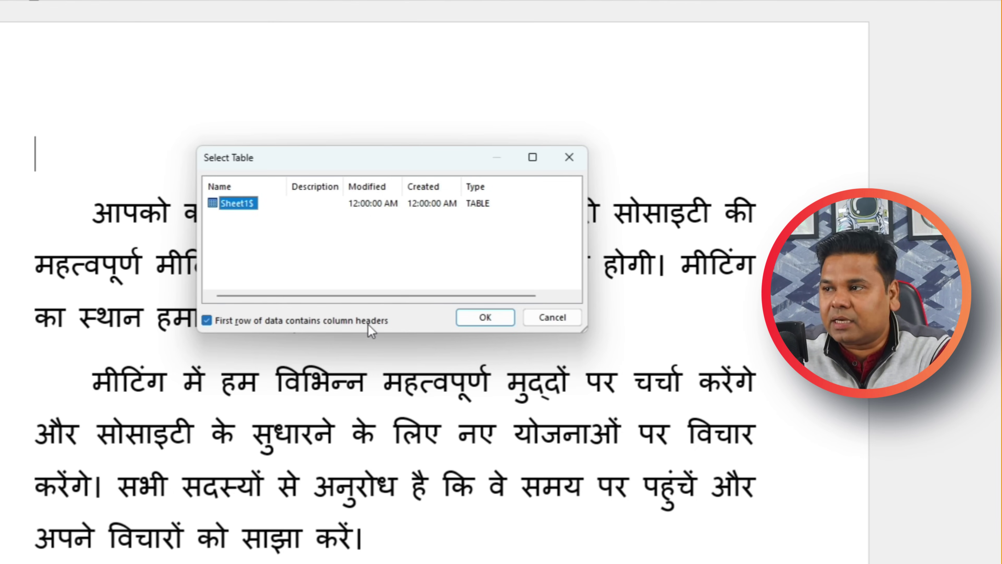
left_click(213, 322)
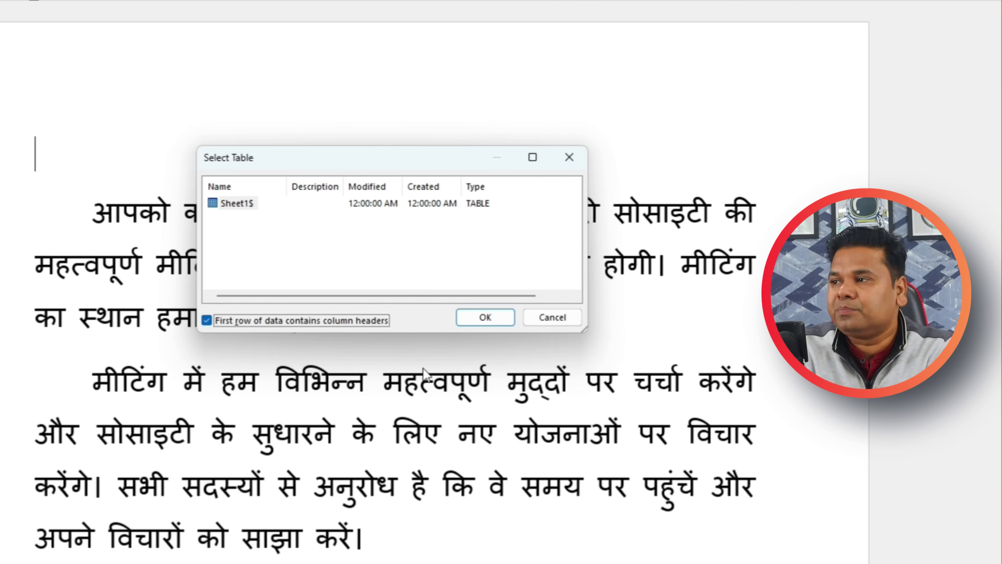
left_click(491, 323)
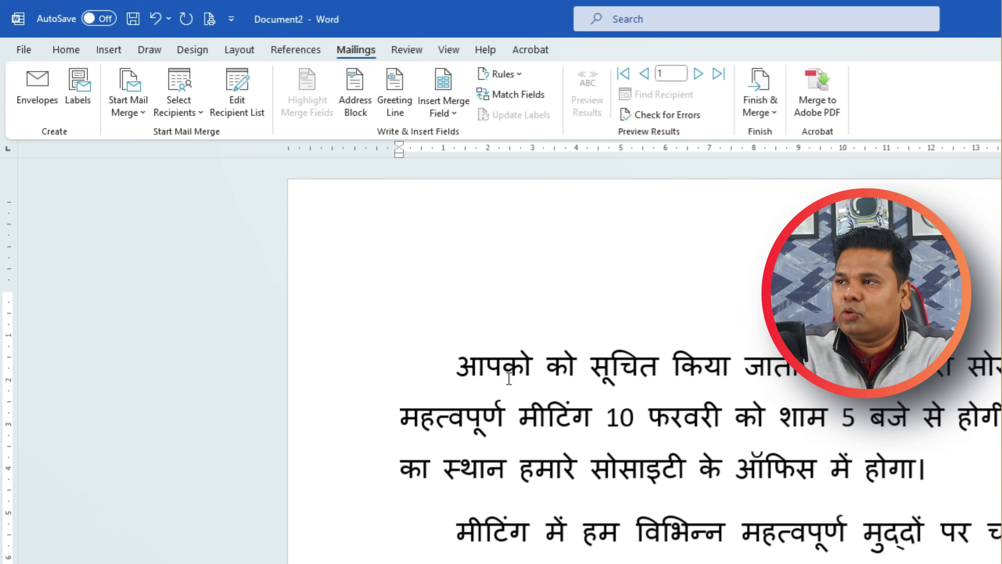
Insert the «Name» merge field at the top of the letter from Insert Merge Field
left_click(451, 119)
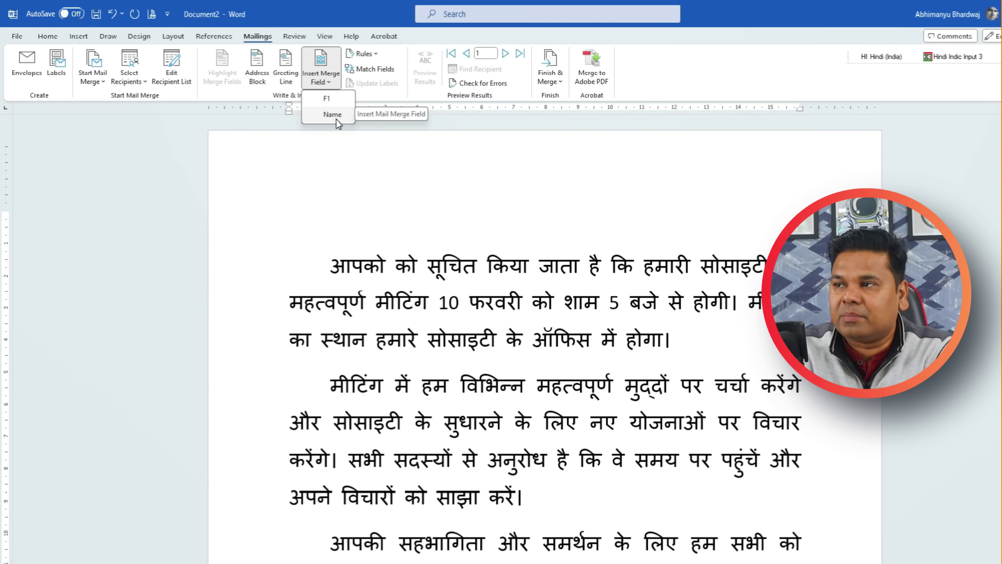
left_click(337, 120)
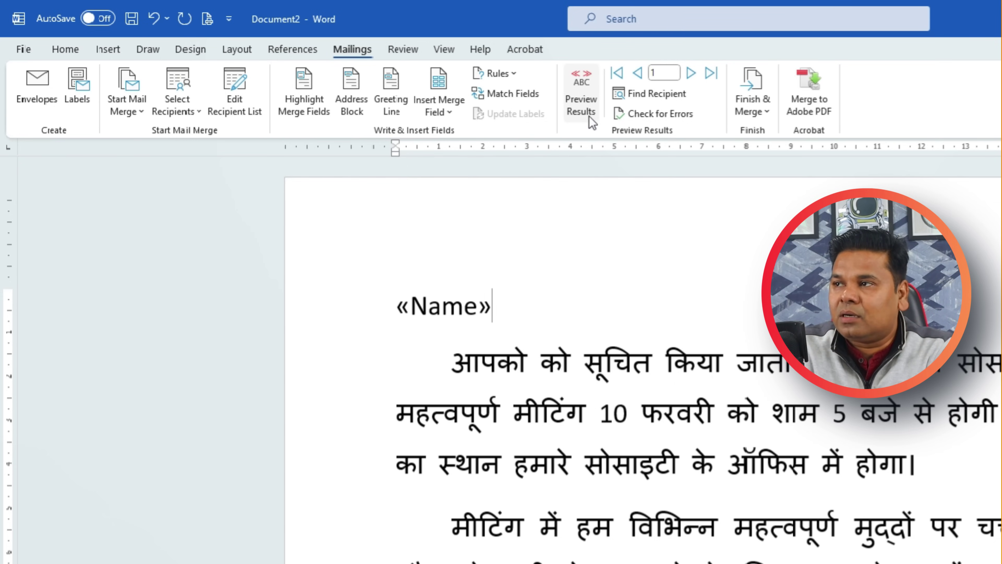
left_click(582, 99)
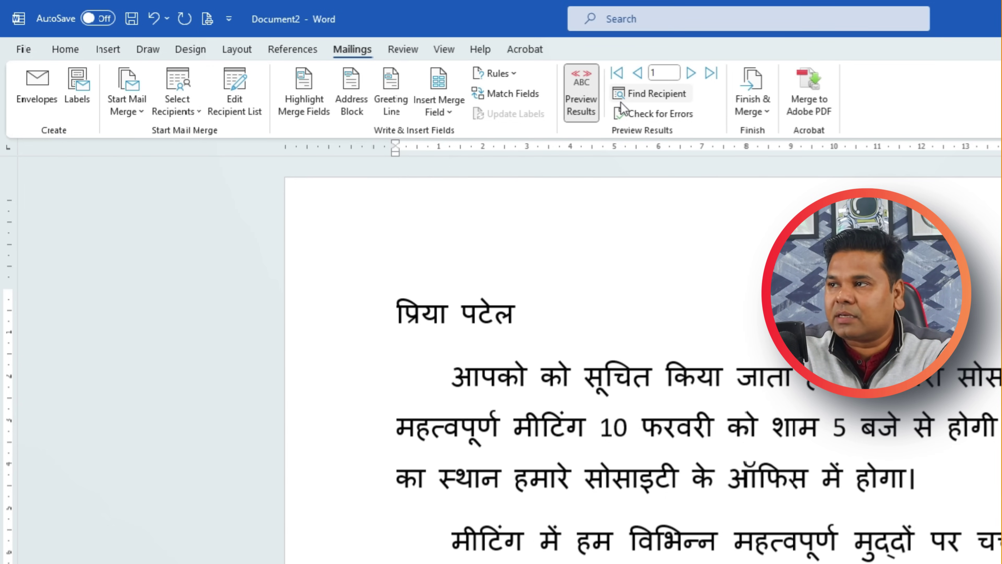
left_click(690, 74)
left_click(691, 74)
left_click(691, 74)
left_click(710, 73)
left_click(618, 74)
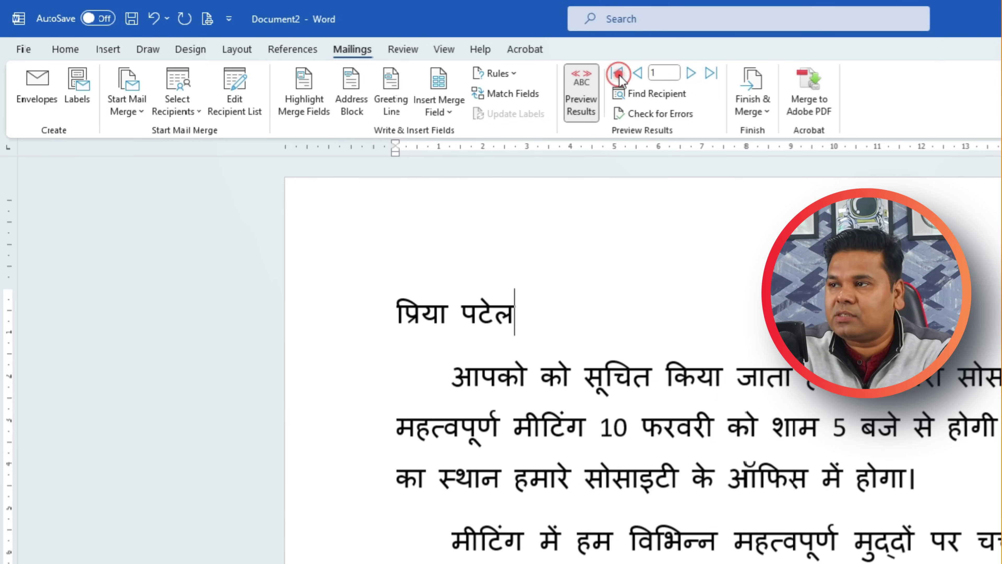
left_click(691, 73)
left_click(692, 73)
left_click(692, 73)
left_click(691, 73)
left_click(691, 73)
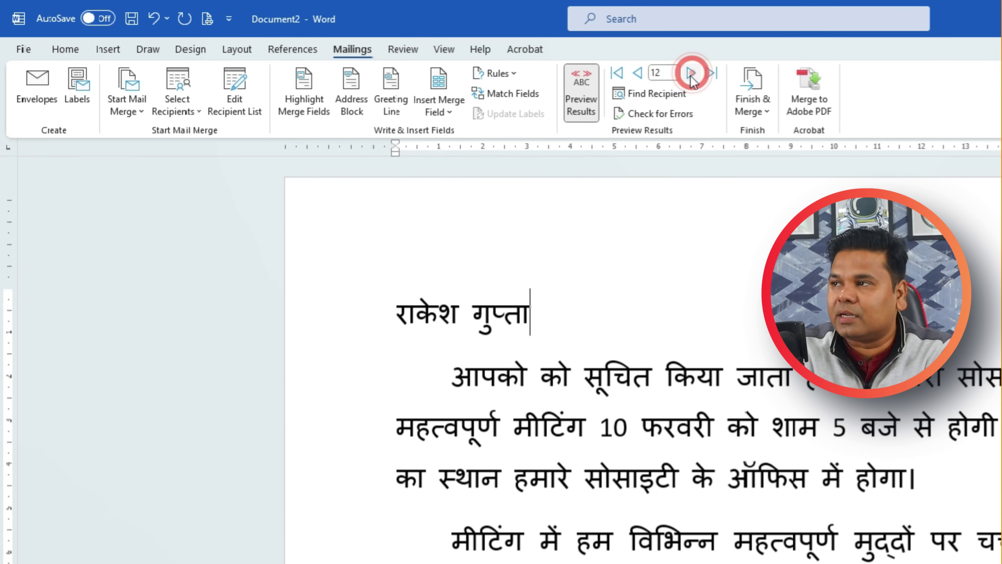
left_click(581, 92)
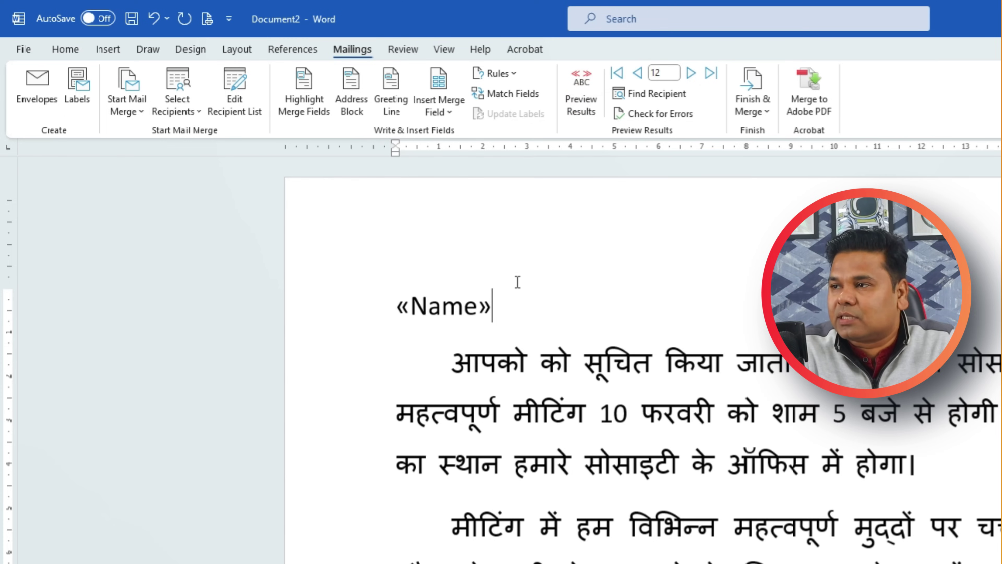
Copy the «Name» field and paste it at the start of the आपकी paragraph
left_click_drag(505, 302, 393, 340)
key("ctrl+c")
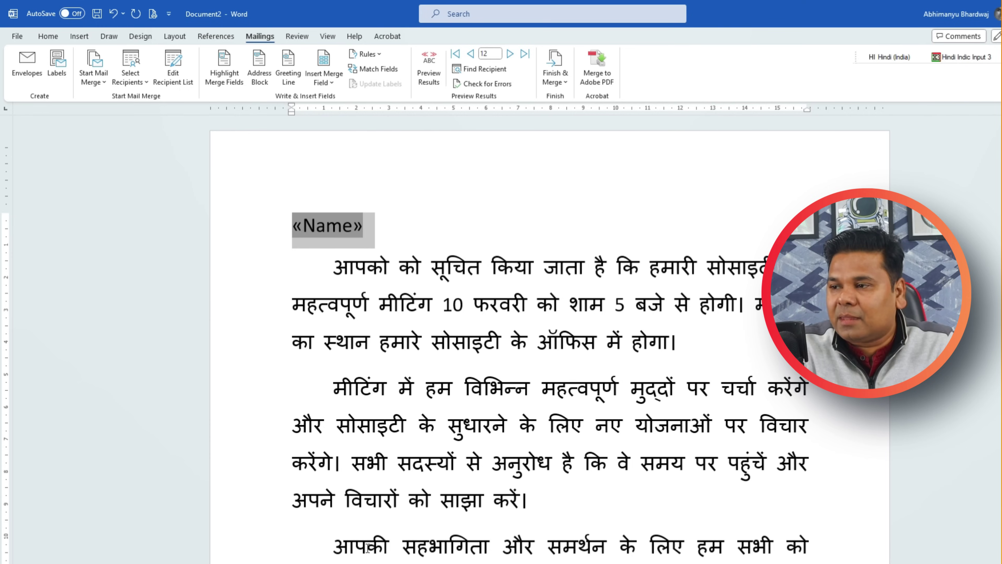
scroll(316, 497, "down", 4)
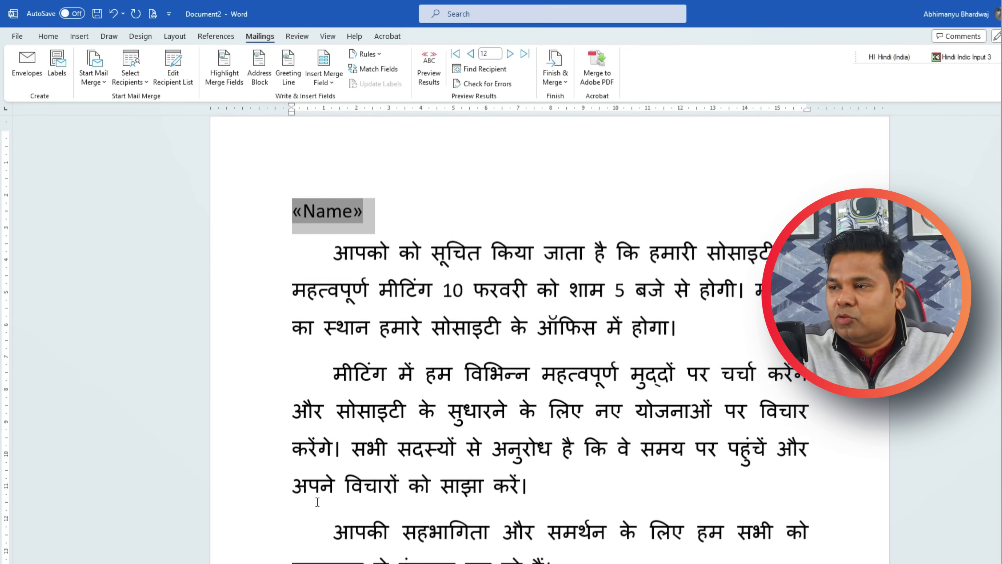
scroll(313, 498, "up", 1)
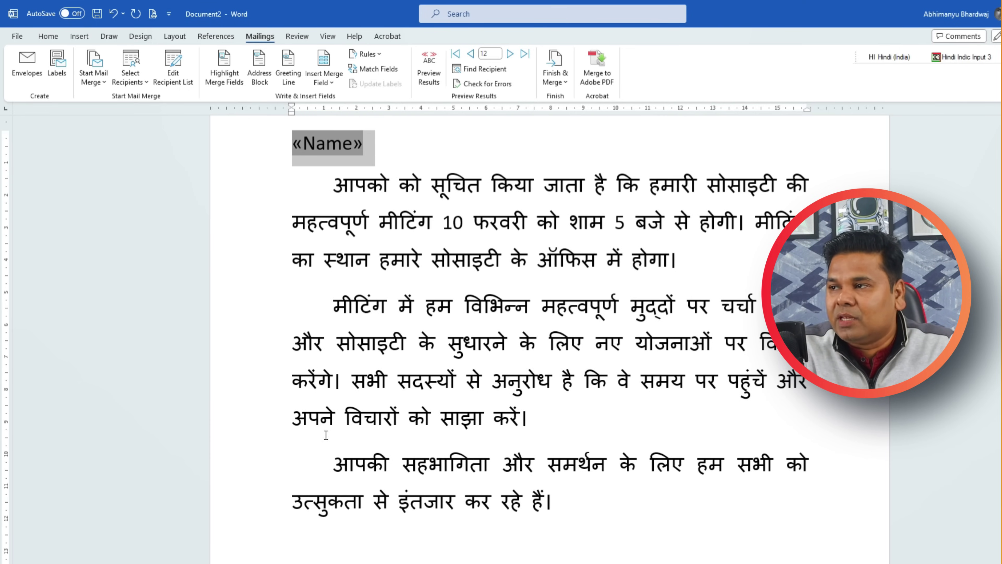
left_click(336, 471)
key("ctrl+v")
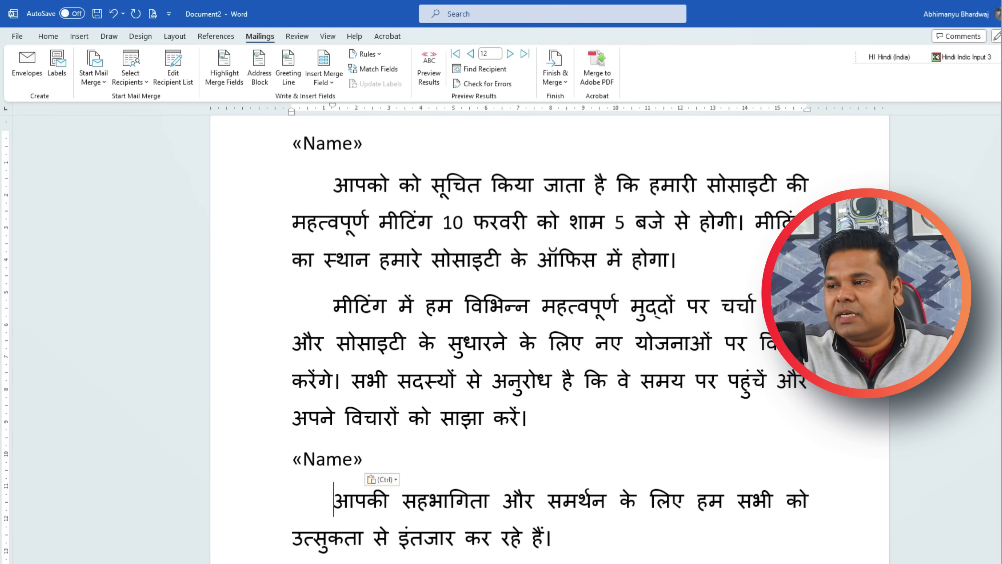
left_click(375, 459)
key("Delete")
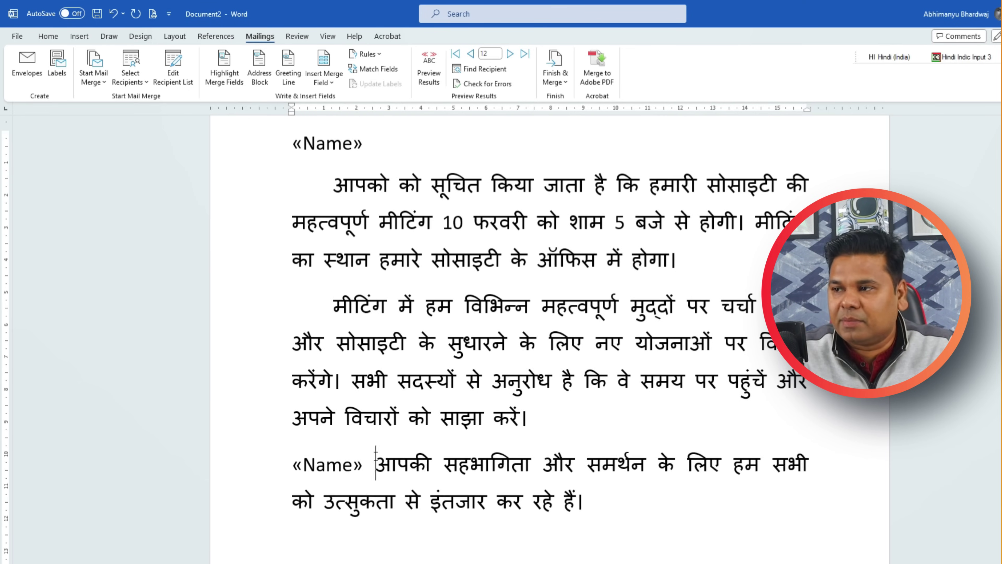
Type जी after the top «Name» field and after the one in the आपकी paragraph
left_click(297, 148)
scroll(294, 150, "up", 2)
left_click(369, 226)
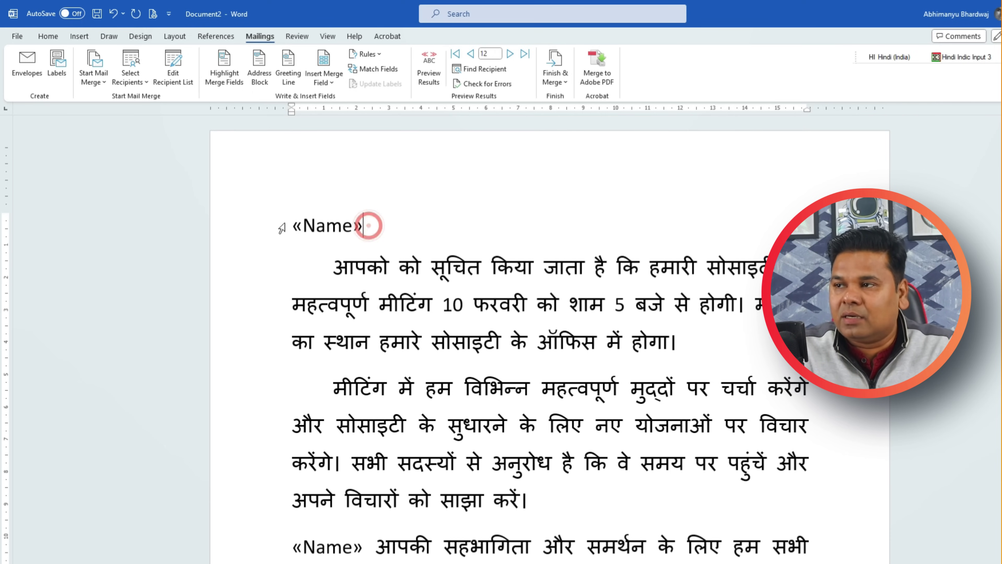
left_click(375, 226)
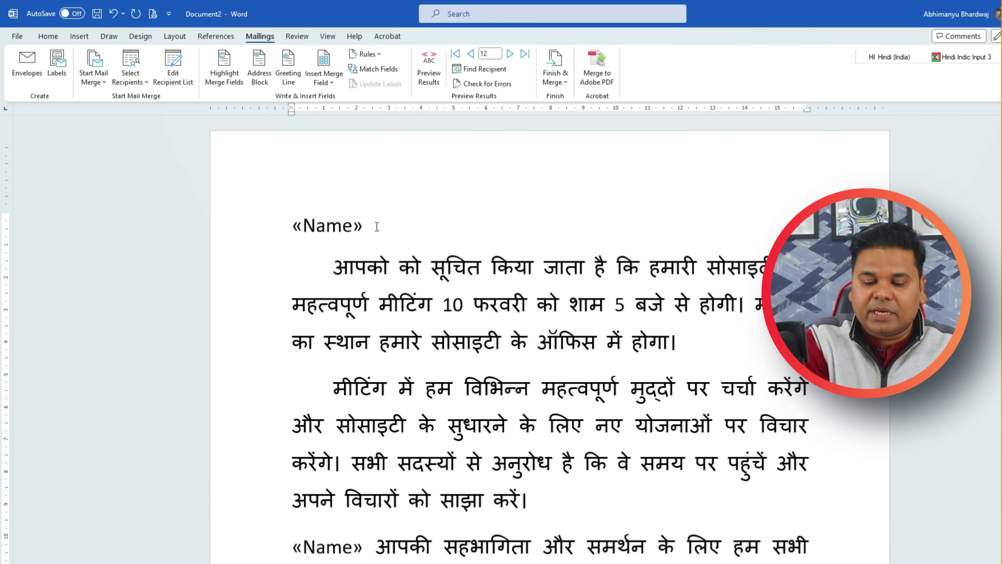
type("जी")
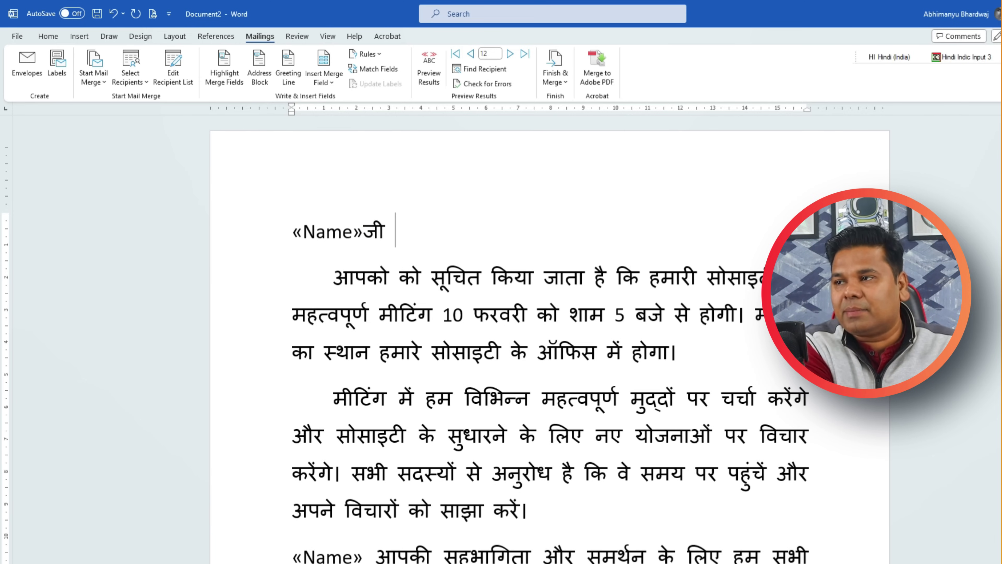
scroll(319, 269, "down", 3)
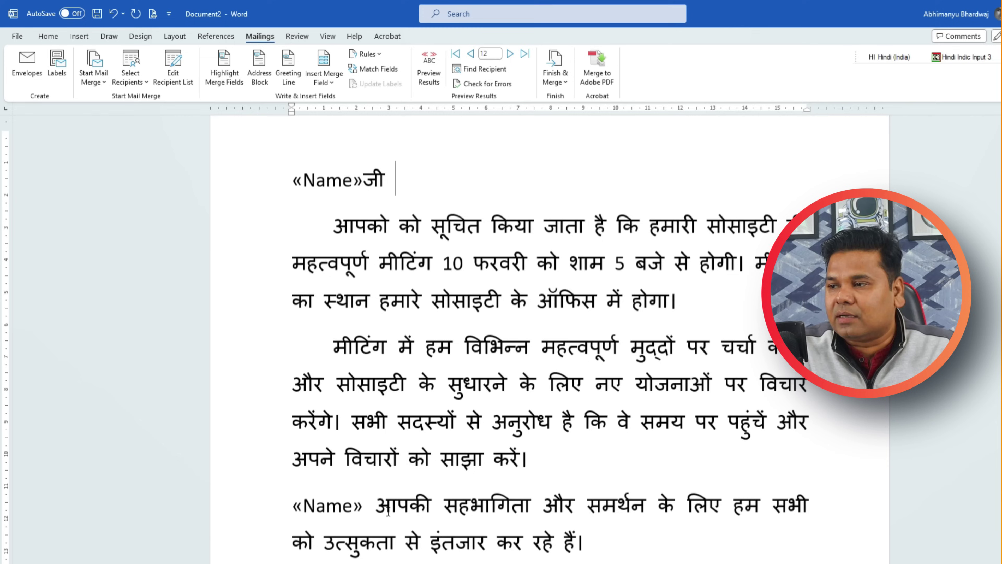
type("जी")
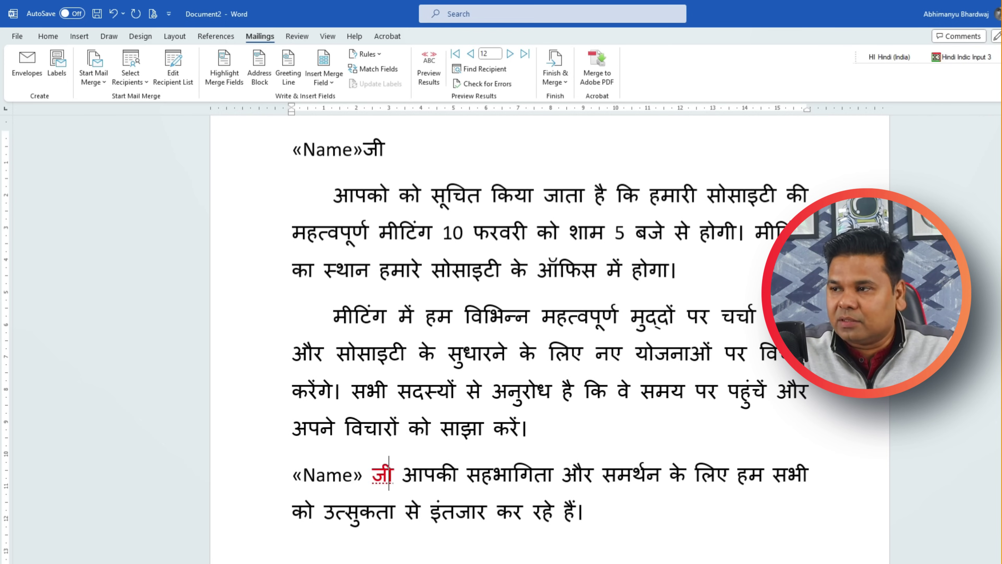
scroll(471, 254, "up", 3)
Preview the merged names and add a space between the name and जी in the top line
left_click(430, 73)
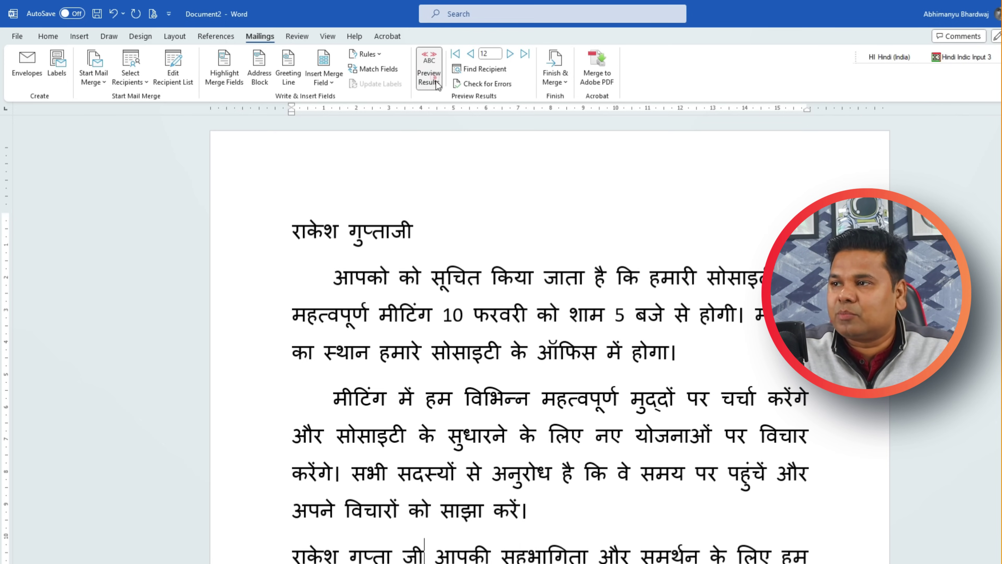
left_click(391, 229)
left_click(465, 237)
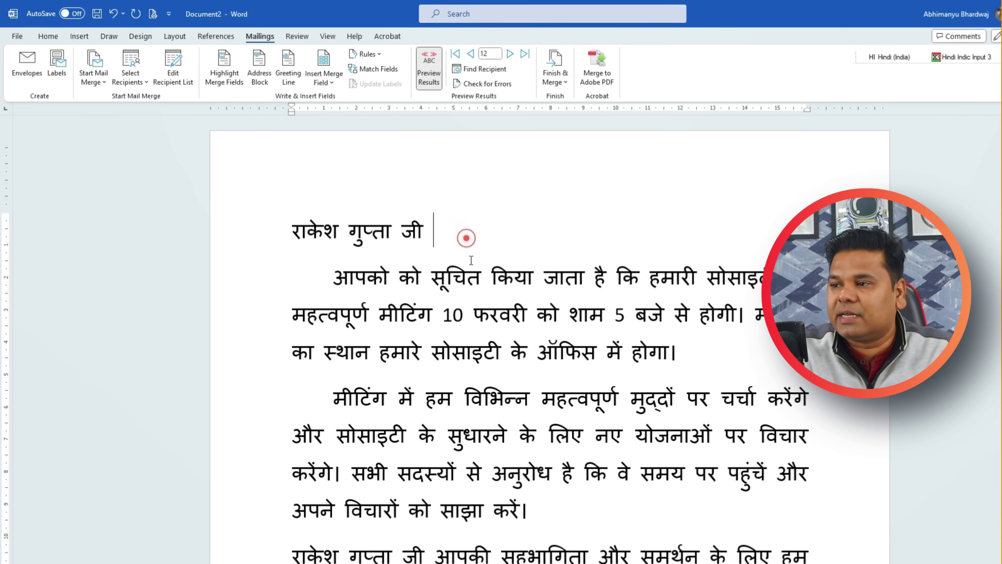
scroll(470, 252, "down", 2)
scroll(476, 265, "up", 2)
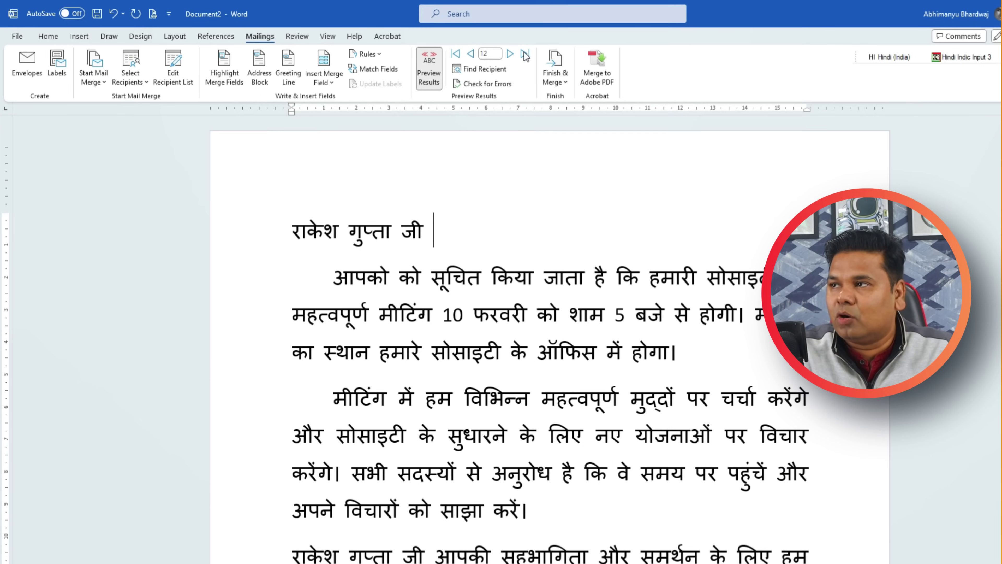
Advance the merge preview two records to the last recipient, record 14
left_click(511, 56)
left_click(512, 55)
scroll(515, 65, "down", 1)
scroll(515, 65, "down", 1)
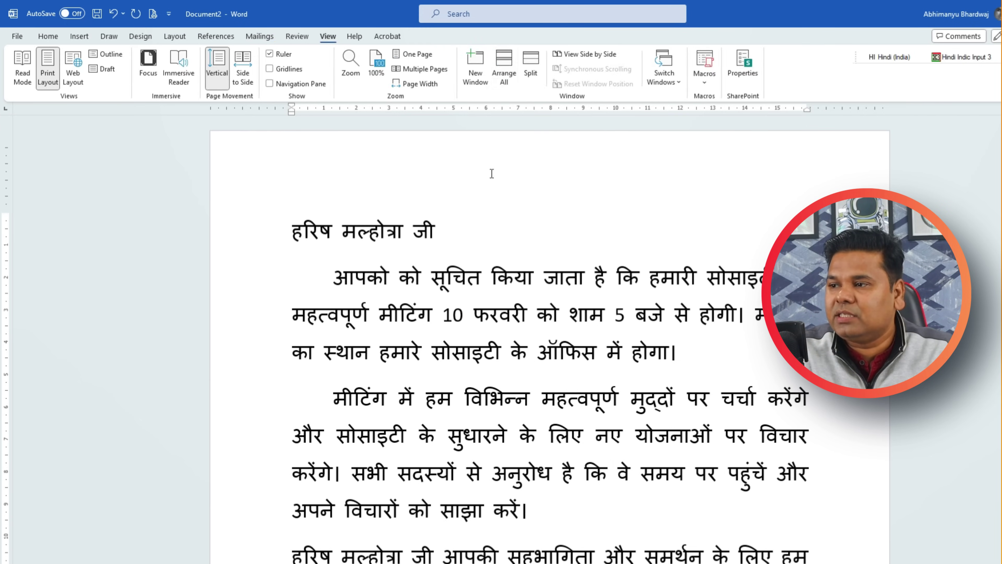
scroll(487, 245, "down", 3)
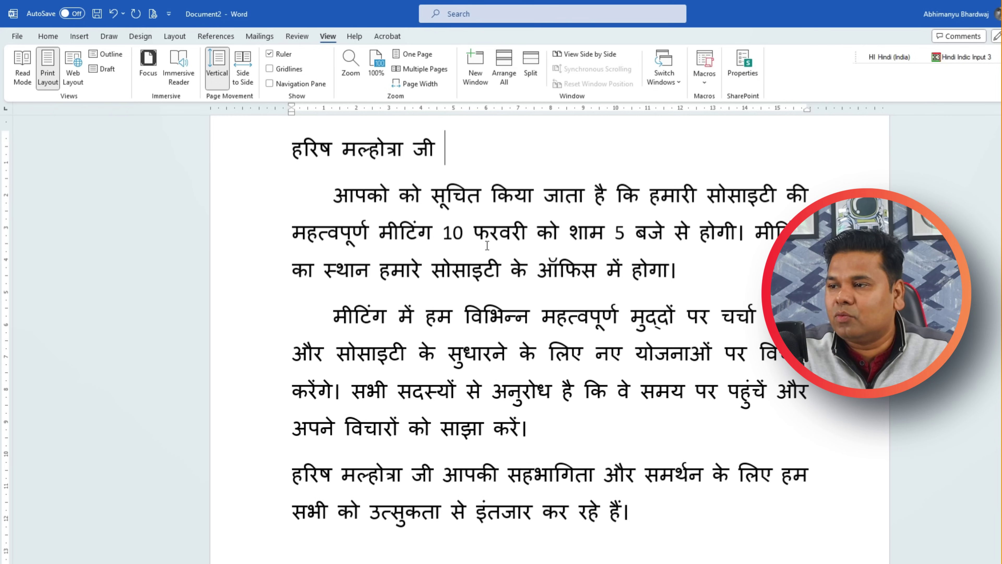
left_click(48, 36)
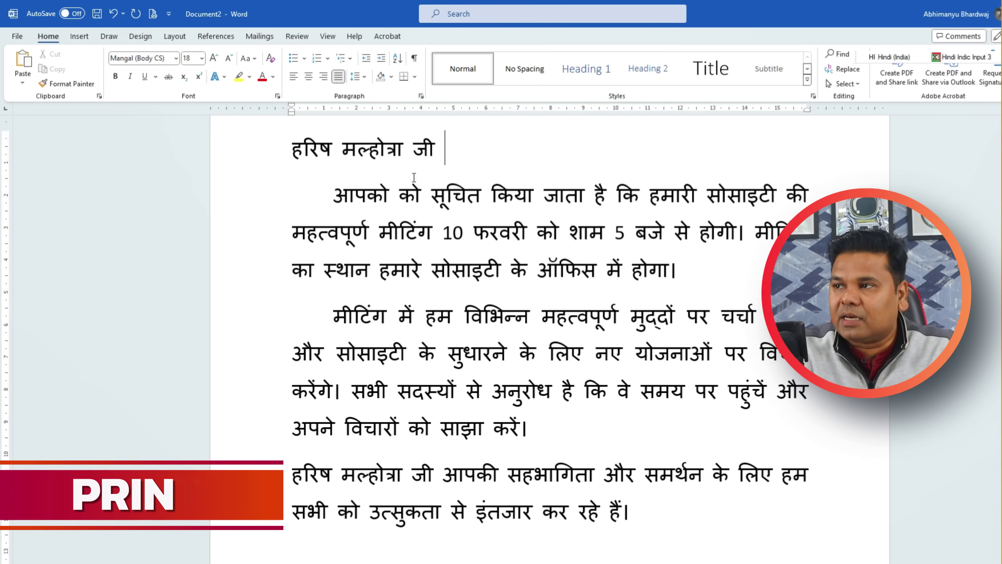
left_click(253, 36)
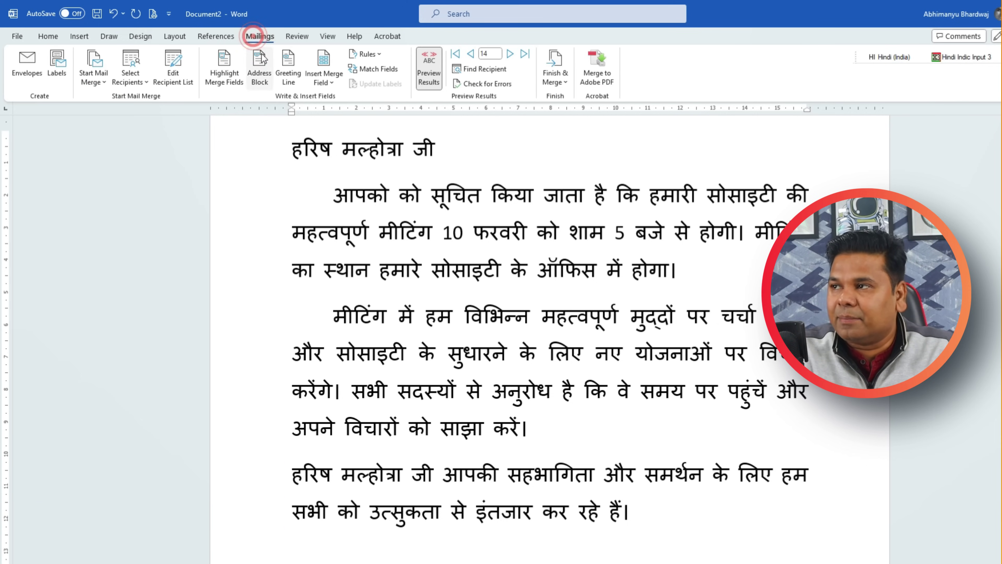
left_click(555, 88)
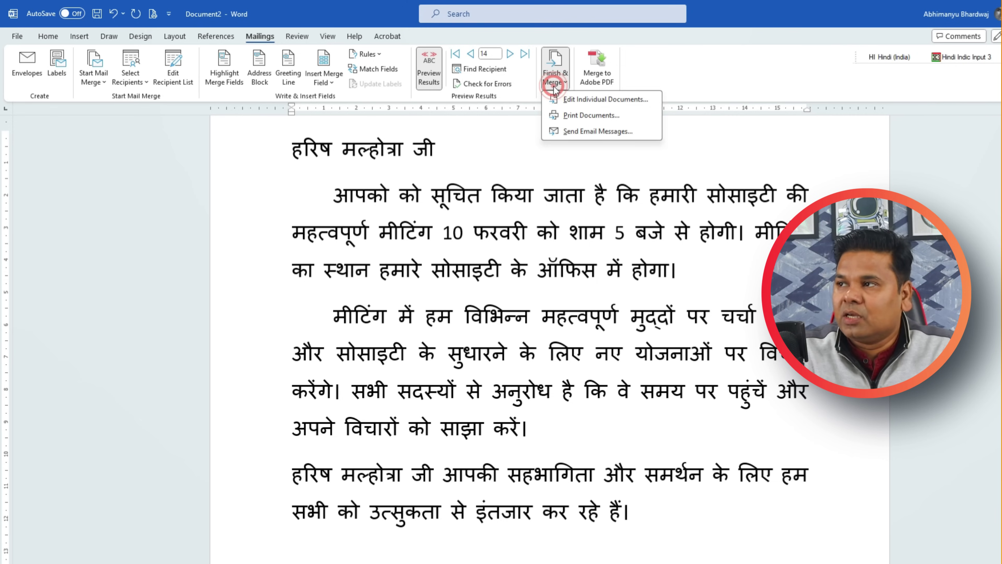
left_click(617, 118)
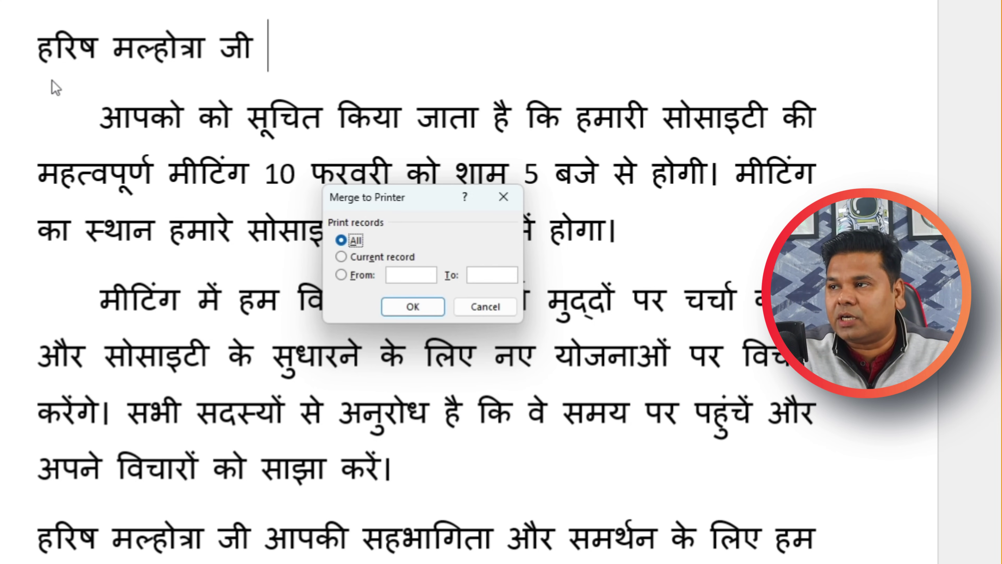
left_click(342, 257)
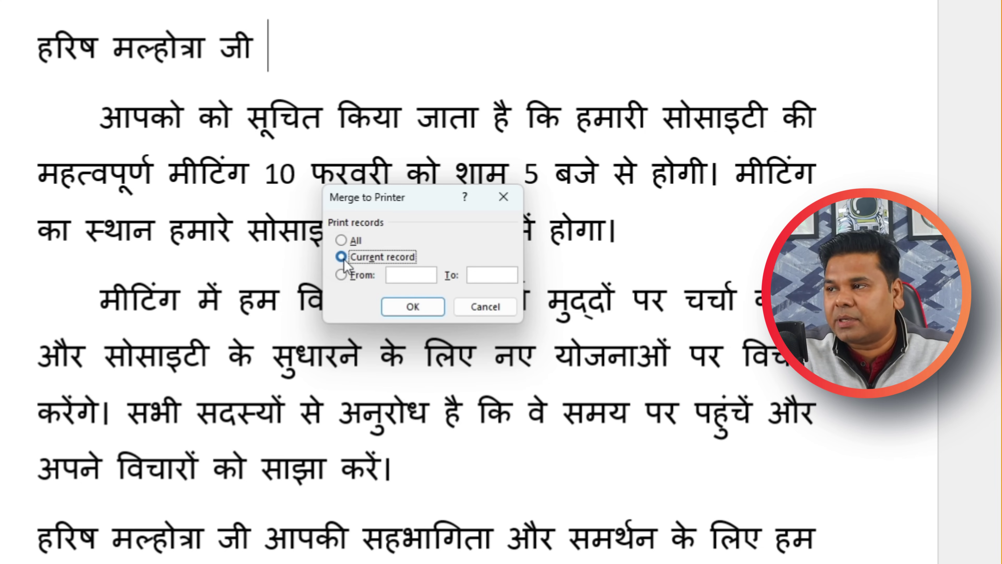
left_click(347, 277)
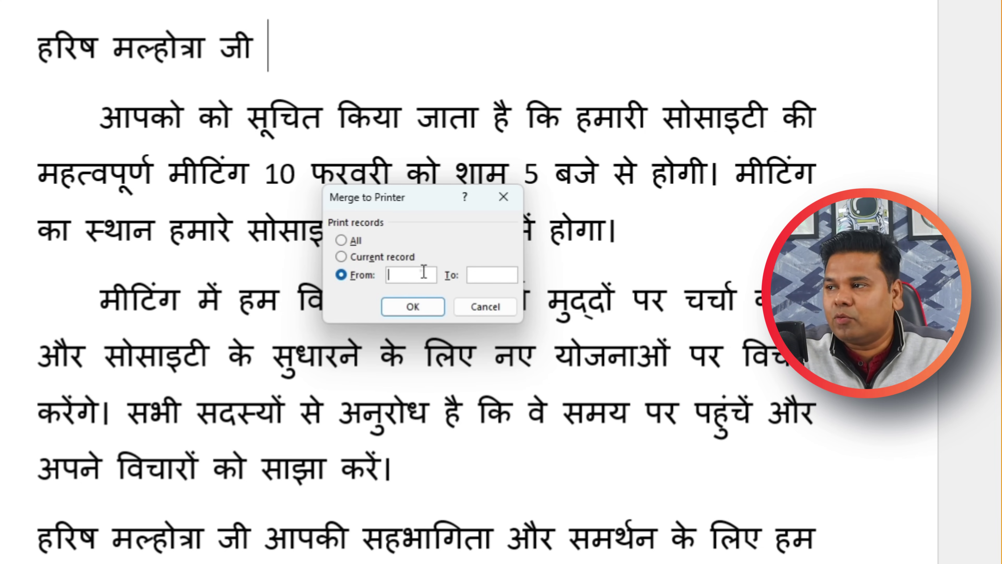
left_click(476, 274)
left_click(504, 197)
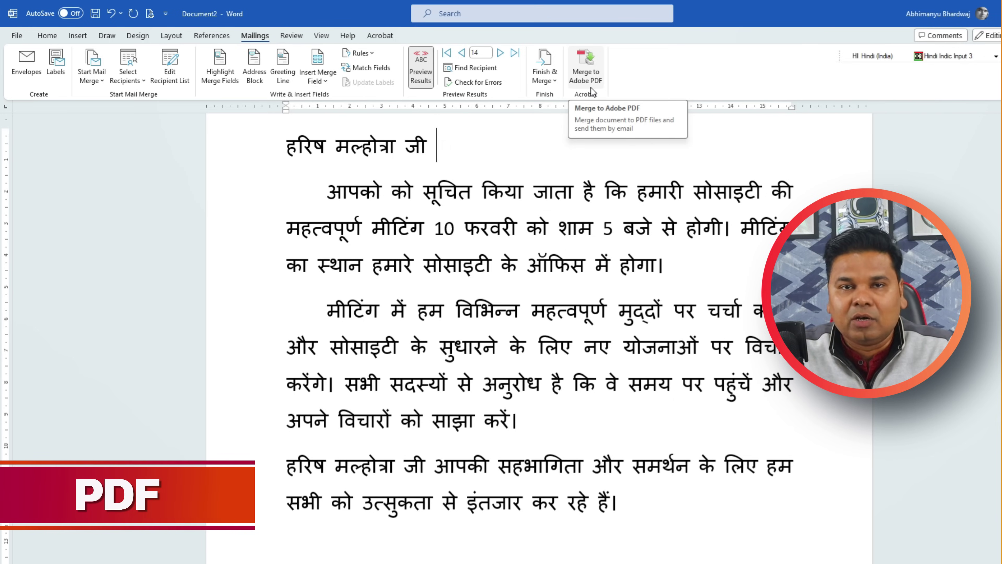
Merge all records to Adobe PDF, saving one PDF per recipient into Downloads
left_click(591, 73)
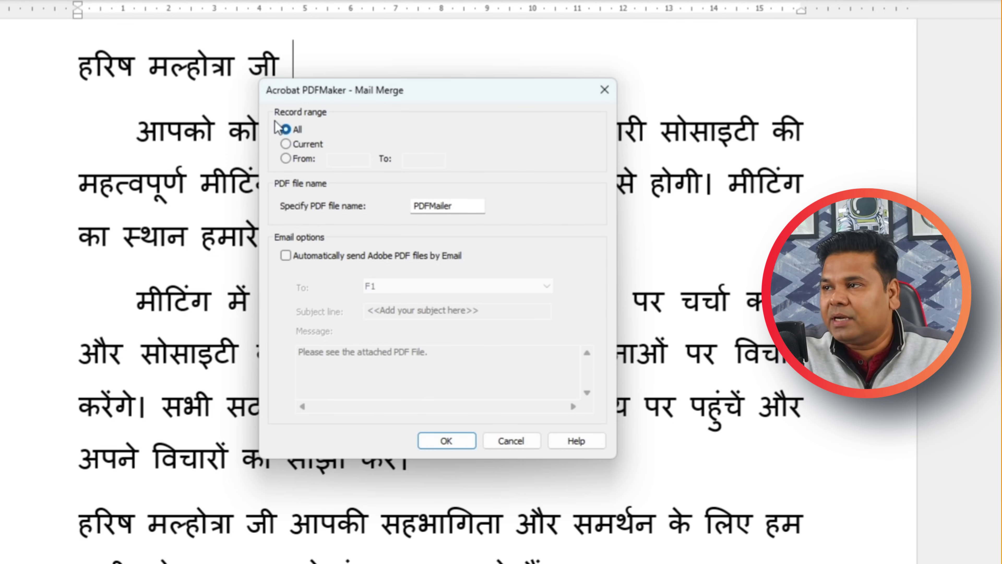
left_click(290, 145)
left_click(287, 159)
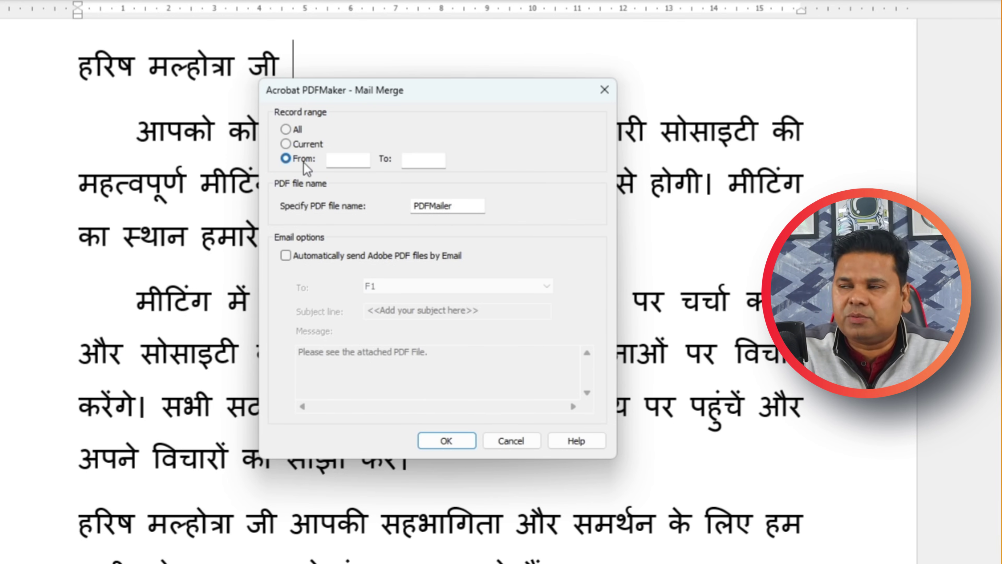
left_click(285, 131)
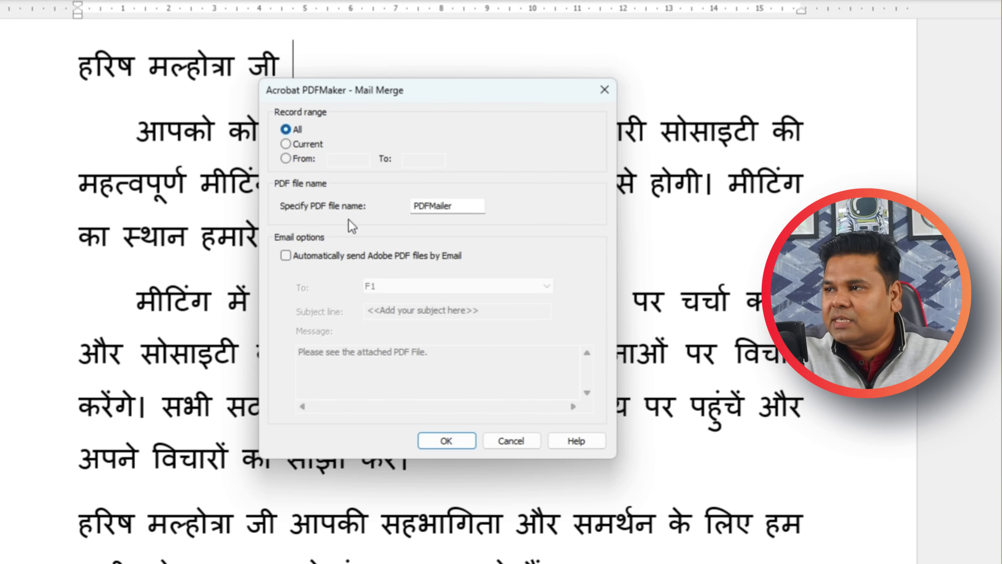
left_click(446, 441)
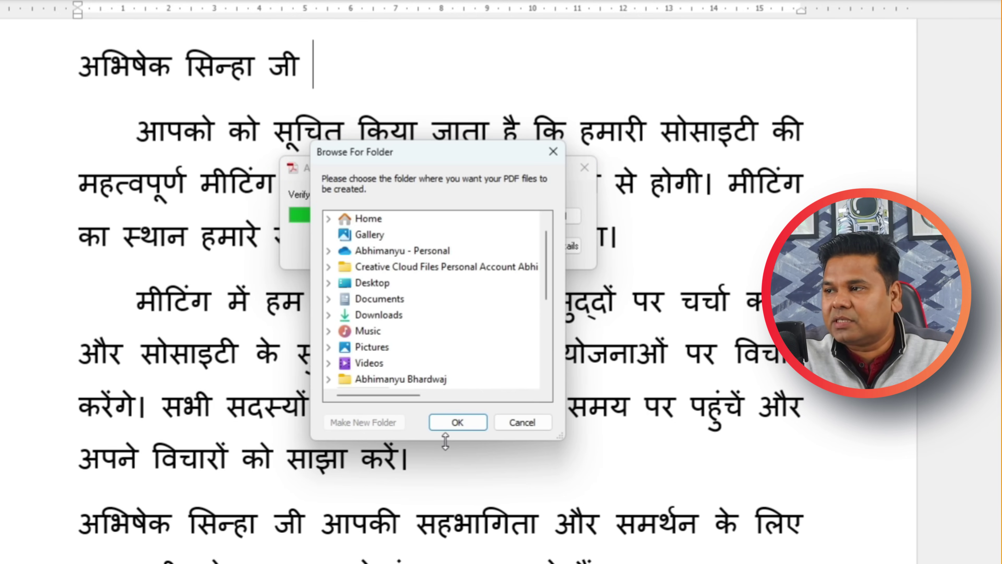
left_click(378, 315)
left_click(460, 425)
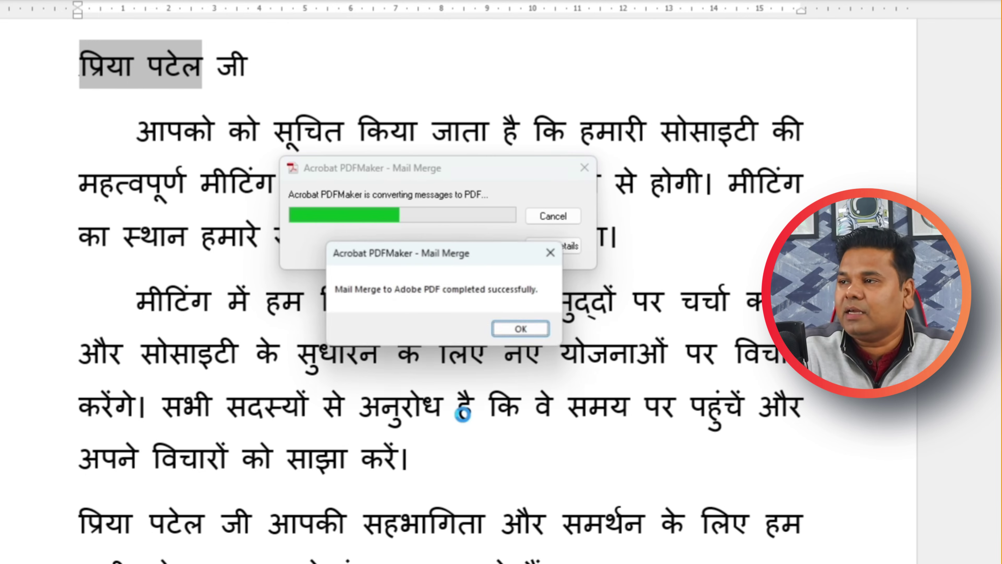
left_click(522, 330)
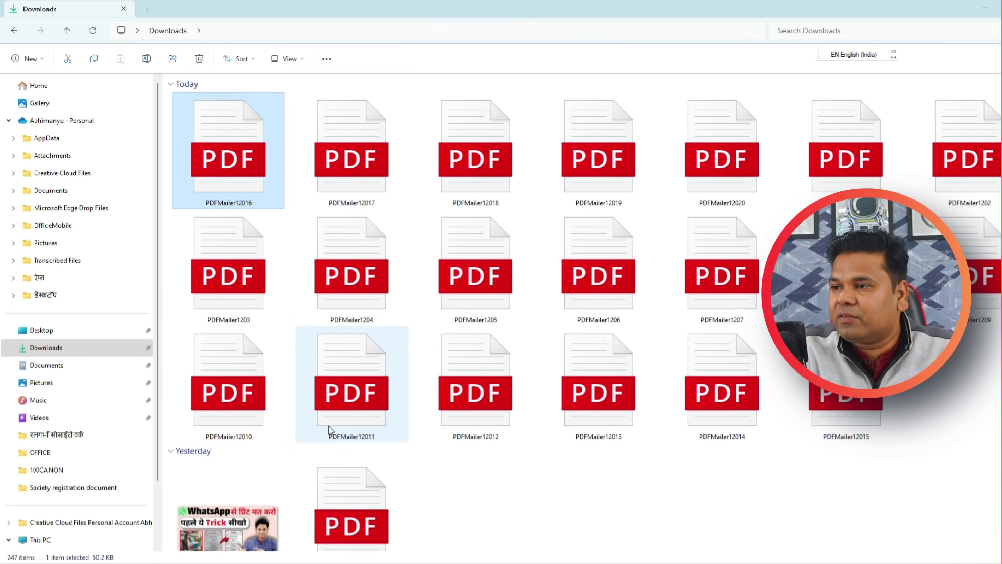
Open PDFMailer12016, 12017 and 1205 to check each recipient's letter, closing each afterwards
double_click(241, 183)
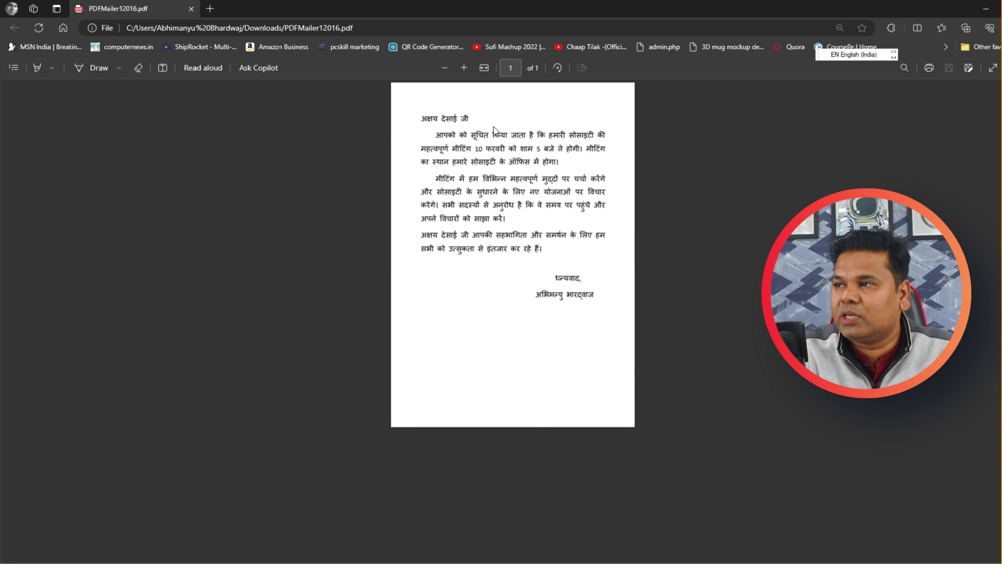
key("ctrl+w")
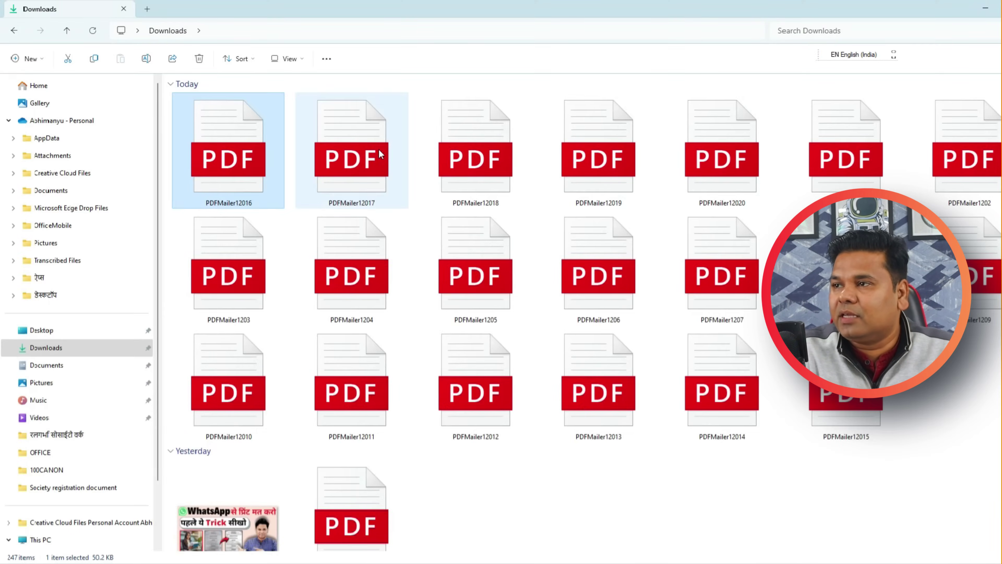
double_click(379, 150)
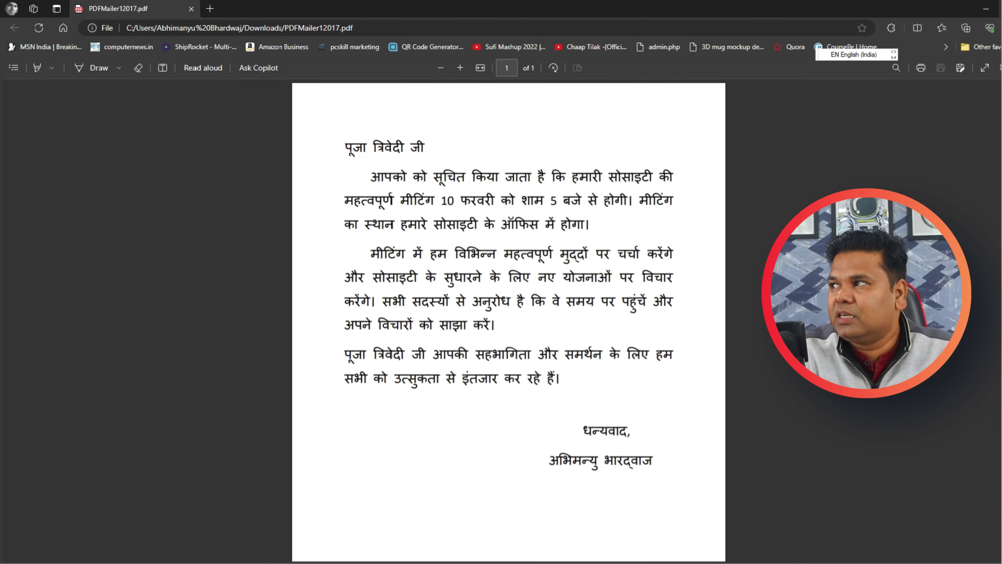
key("ctrl+w")
double_click(476, 291)
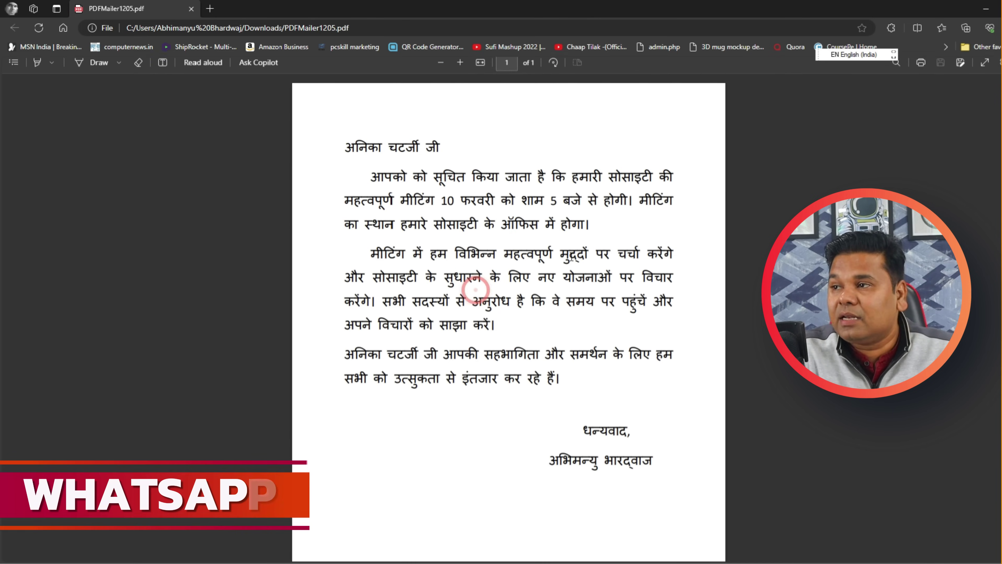
key("ctrl+w")
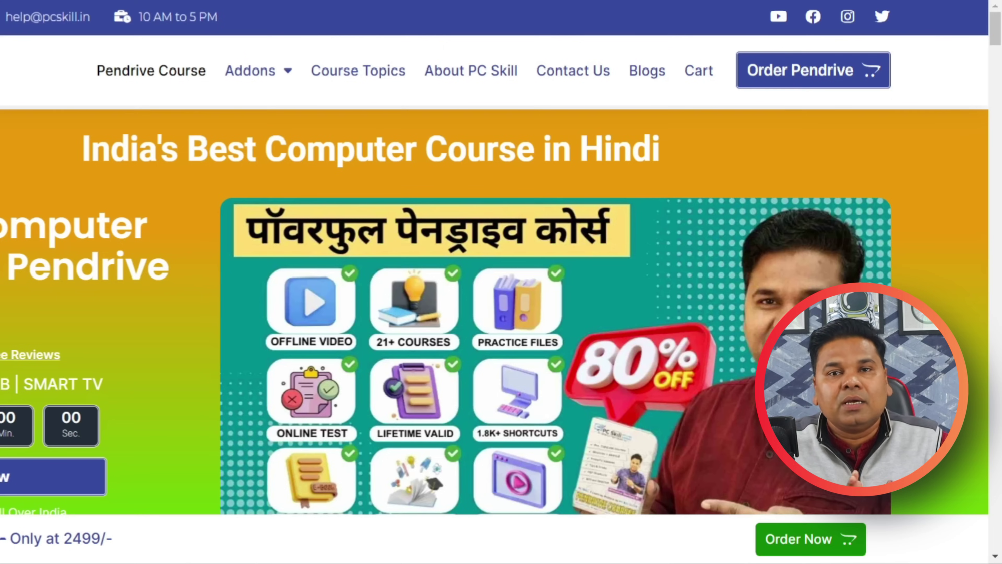
Add the Full Rim Rectangle glasses (₹891.96) to the PC Skill cart, then select the coupon code box
left_click(775, 83)
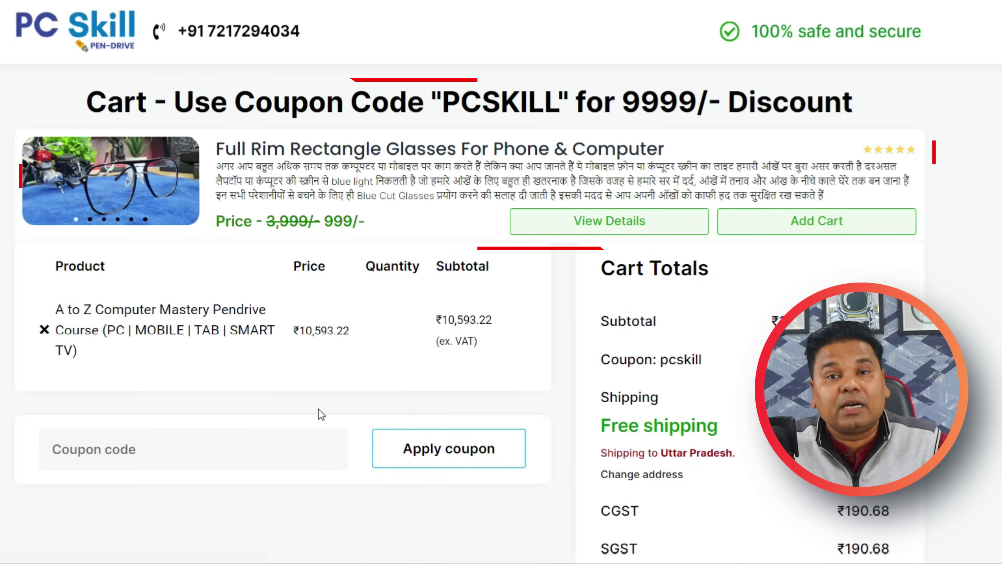
left_click(787, 231)
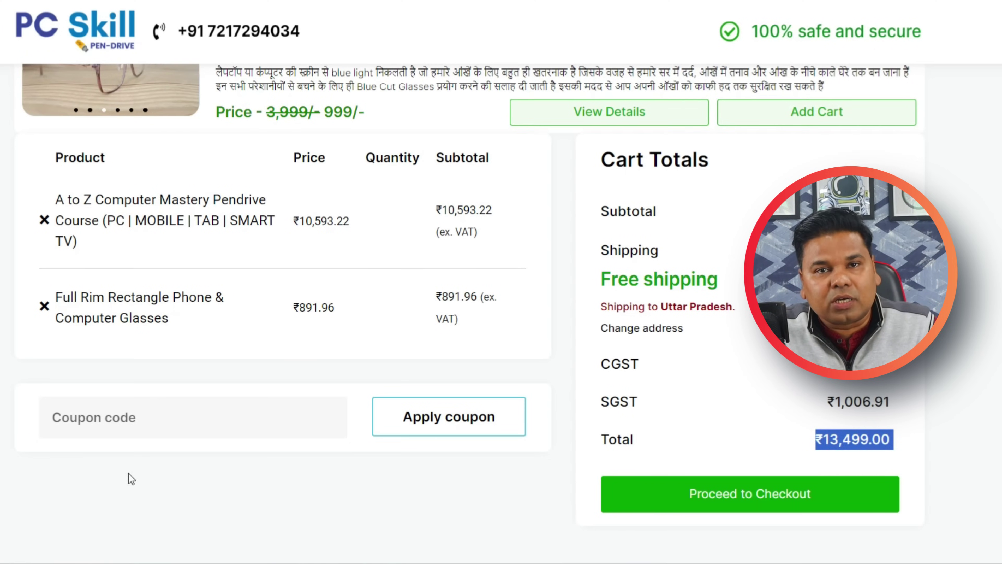
left_click(144, 420)
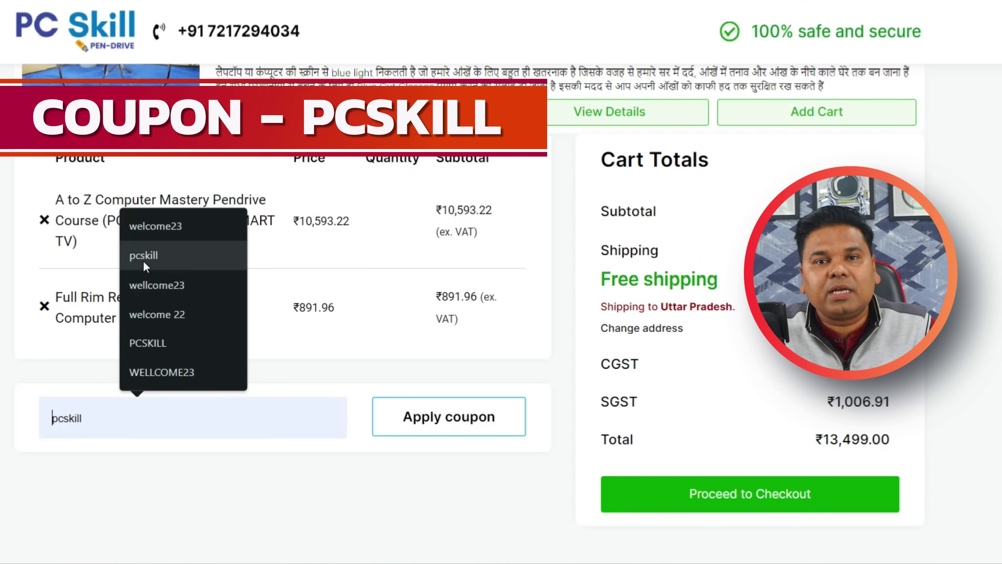